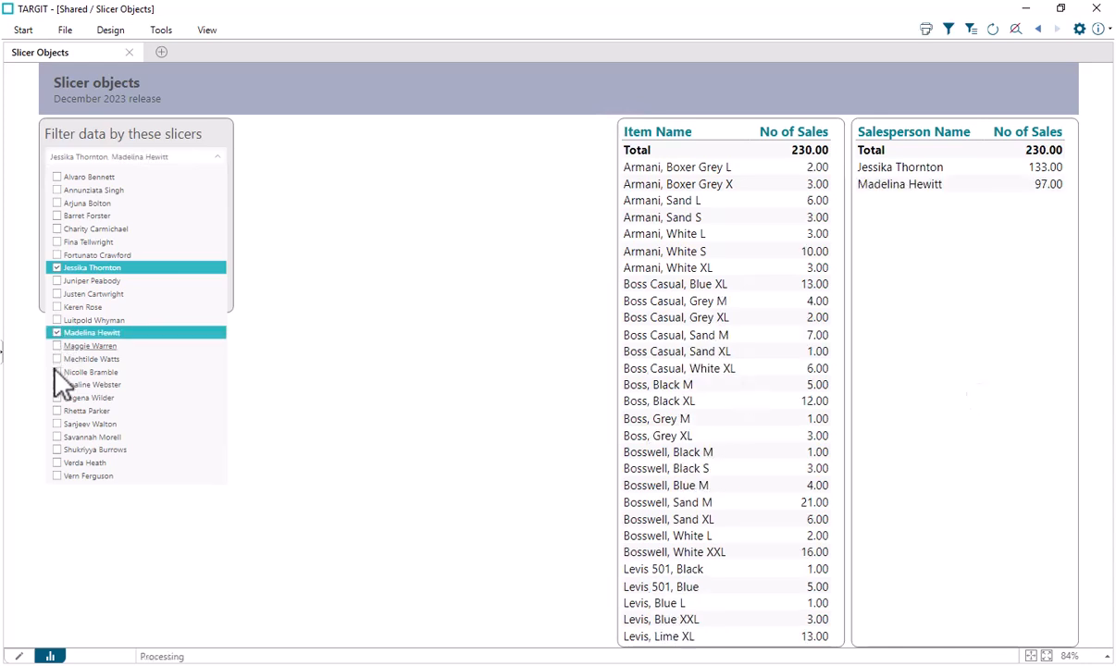
# Add another salesperson to the filter in the Salesperson Name slicer and clear the slicer's whole selection
pyautogui.click(56, 385)
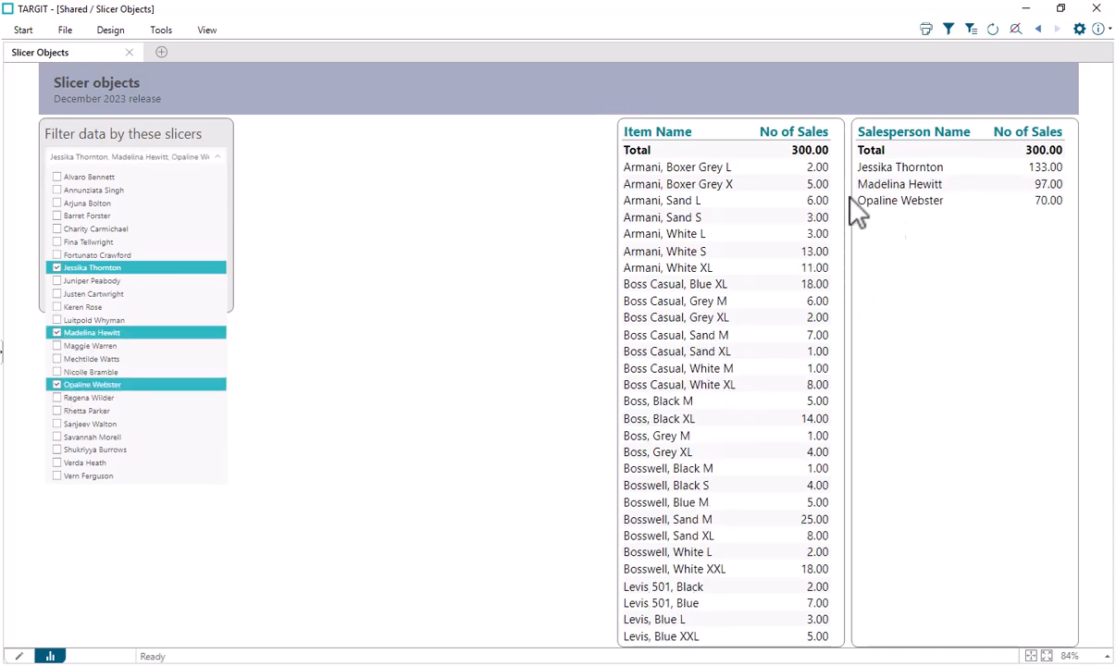
pyautogui.moveTo(162, 176)
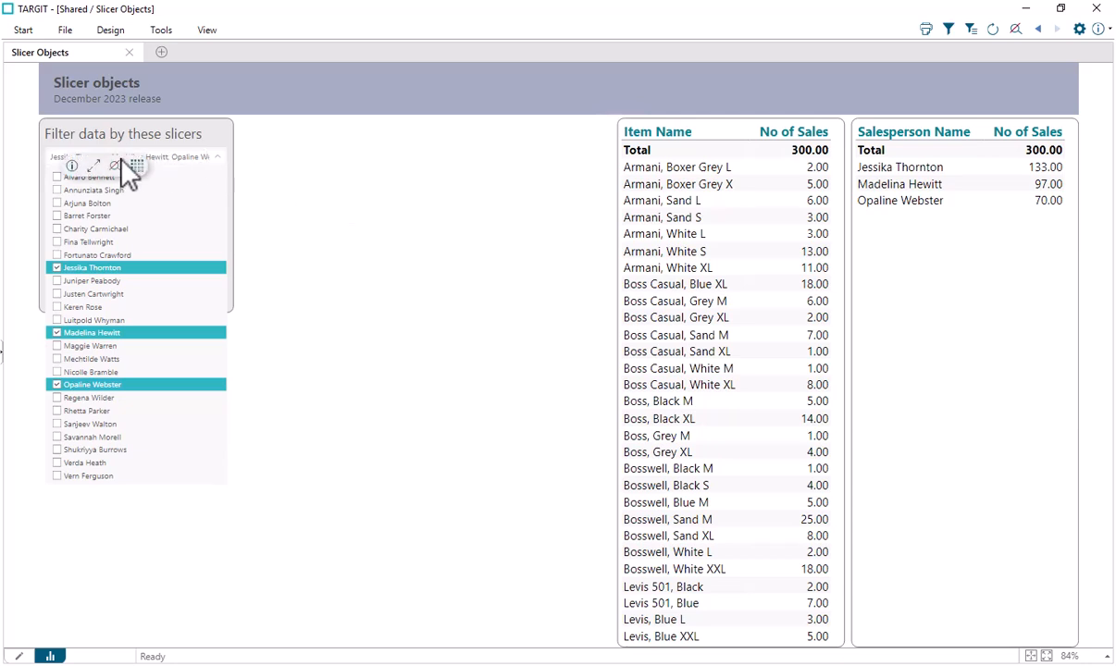
pyautogui.click(114, 167)
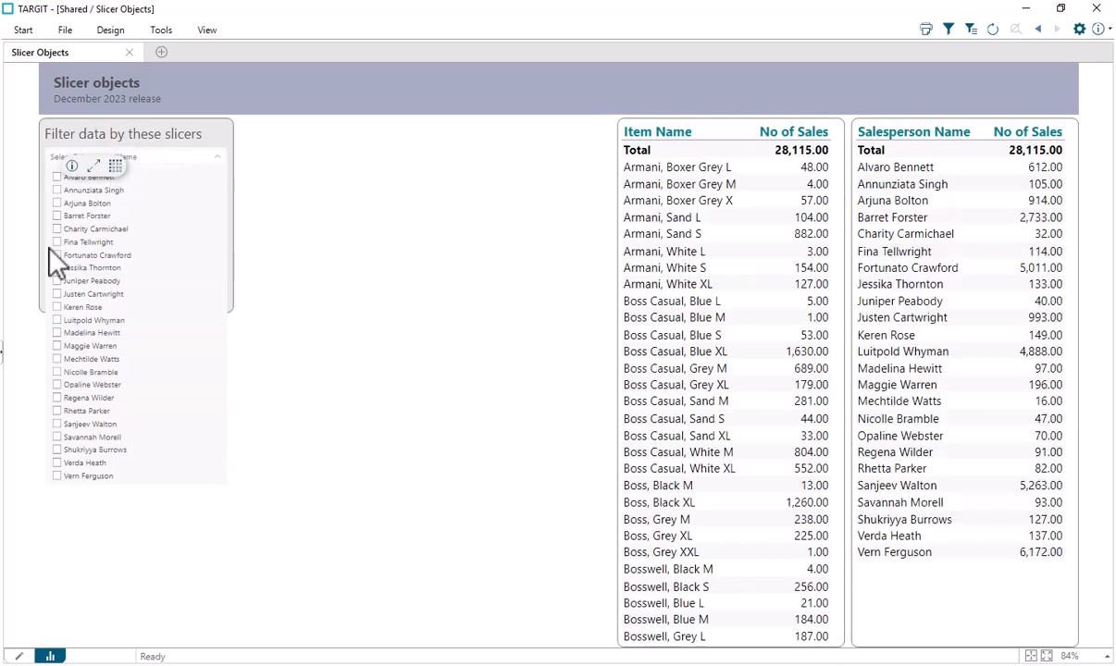
# Filter the report to a single salesperson with the Salesperson Name slicer and drill out of that selection
pyautogui.click(91, 334)
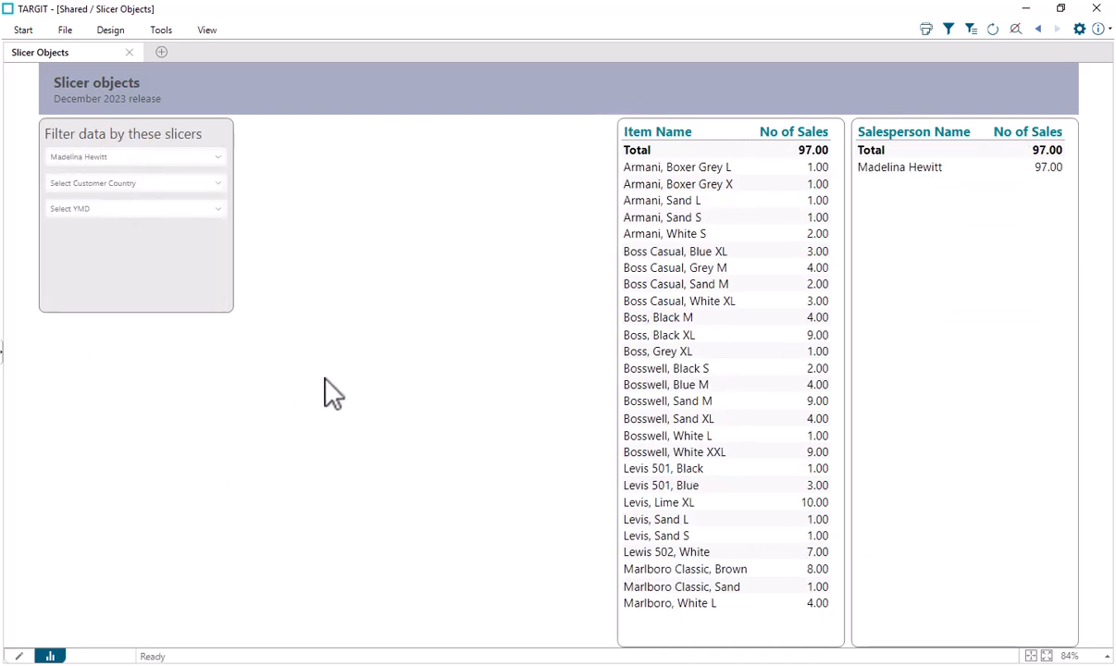
pyautogui.moveTo(204, 169)
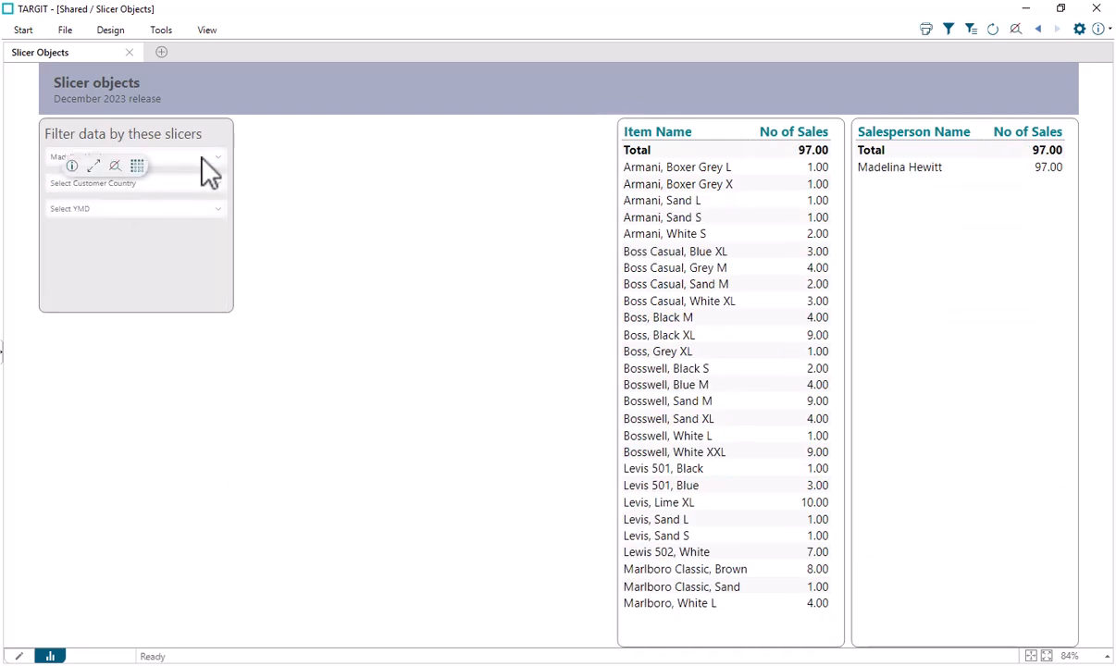
pyautogui.click(111, 164)
# Filter the report to May, Jun and Jul 2022 with the YMD slicer and clear that selection
pyautogui.click(217, 209)
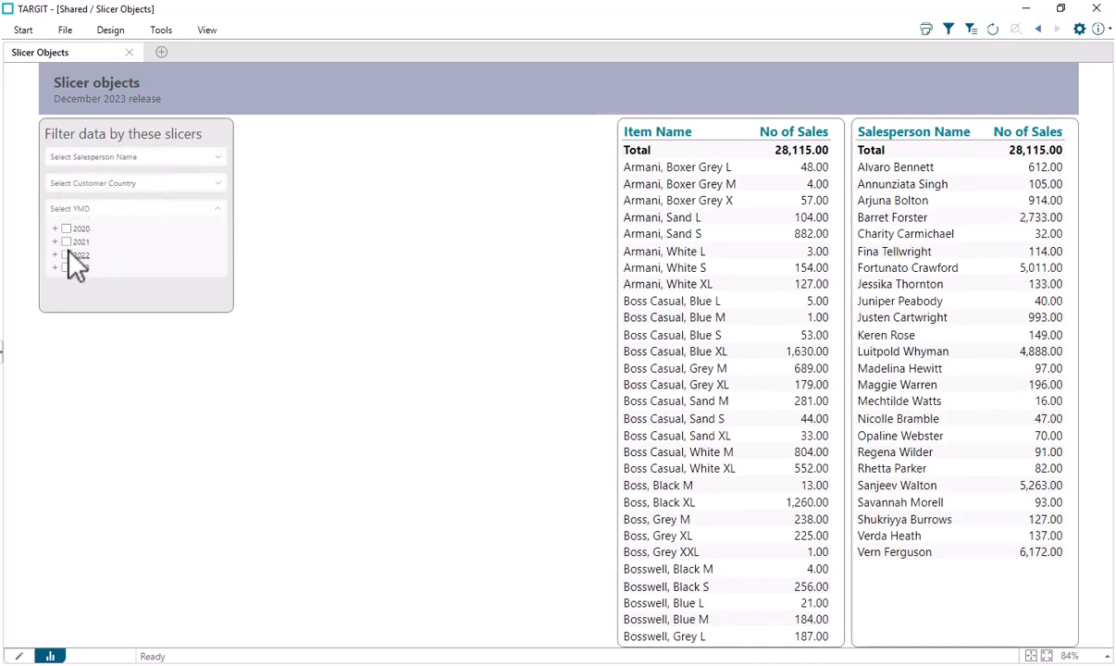
pyautogui.click(55, 255)
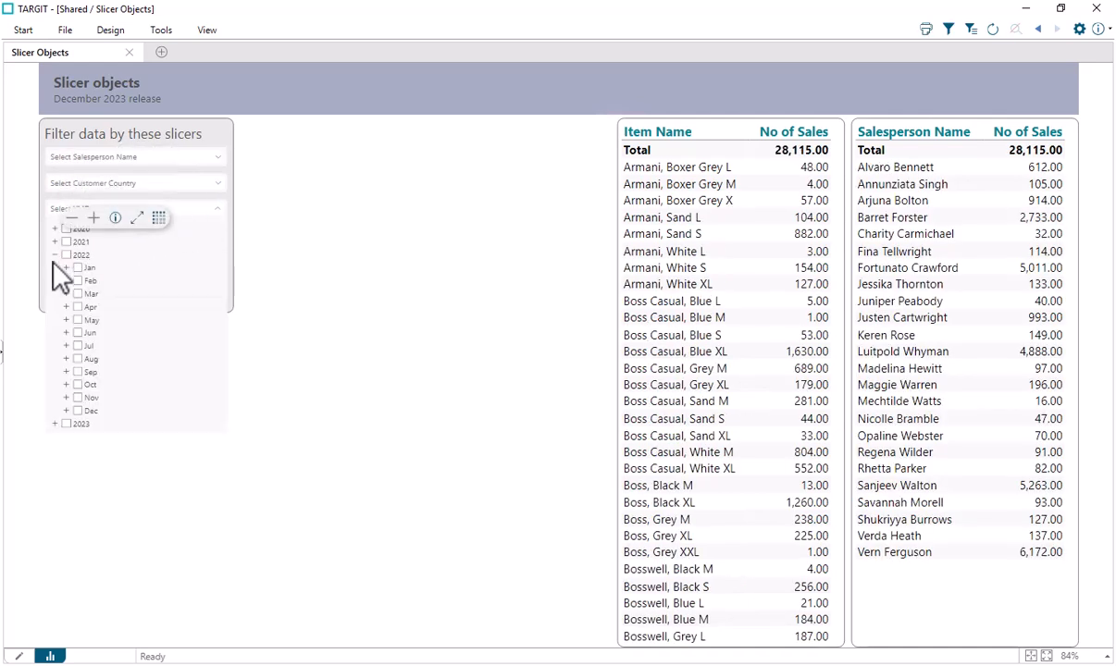
pyautogui.click(78, 319)
pyautogui.click(78, 332)
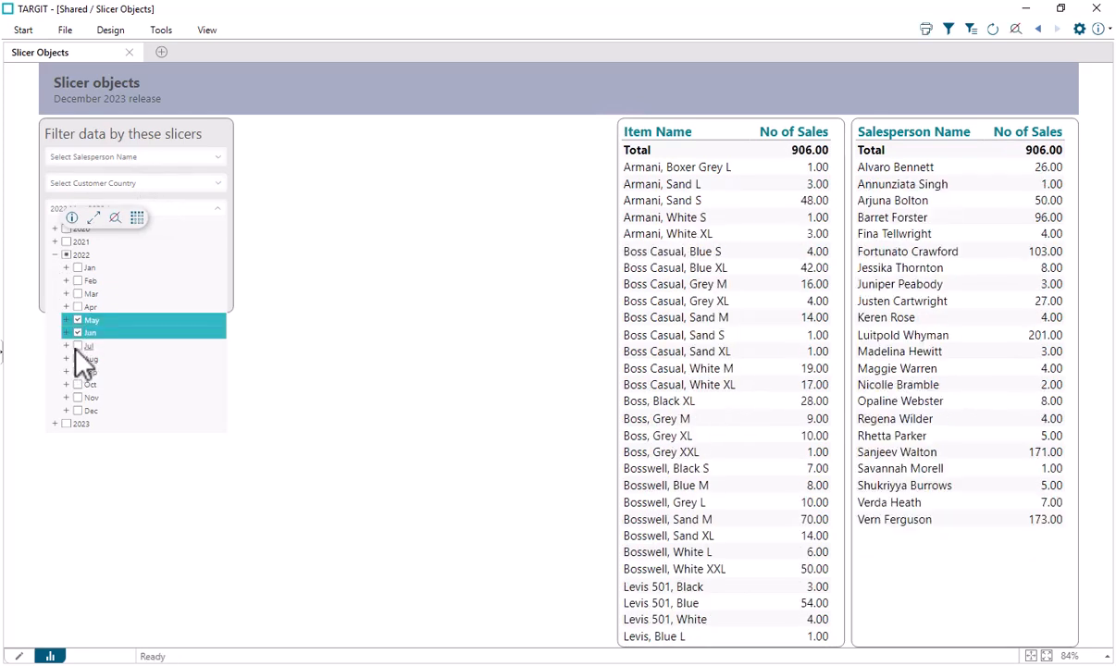
pyautogui.click(78, 345)
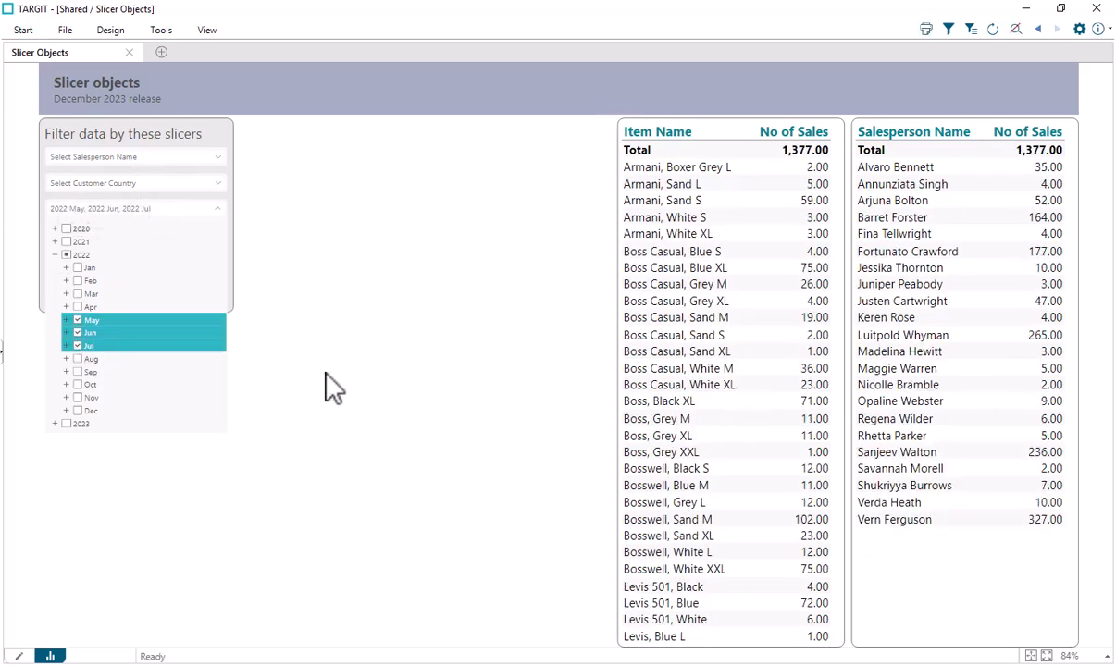
pyautogui.click(220, 209)
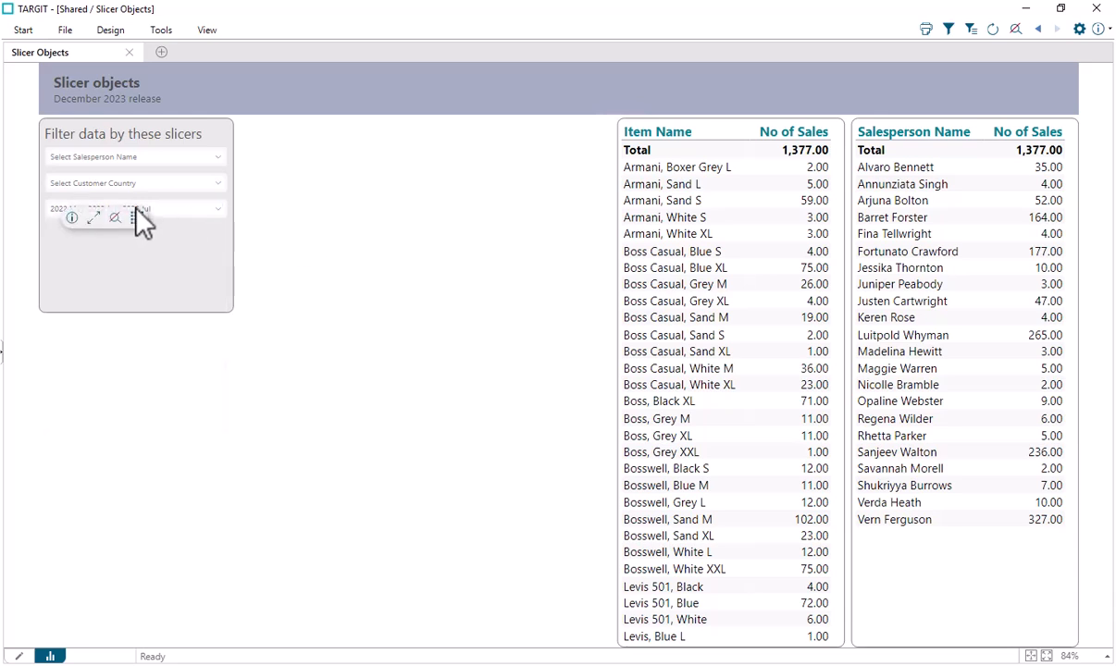
pyautogui.click(111, 222)
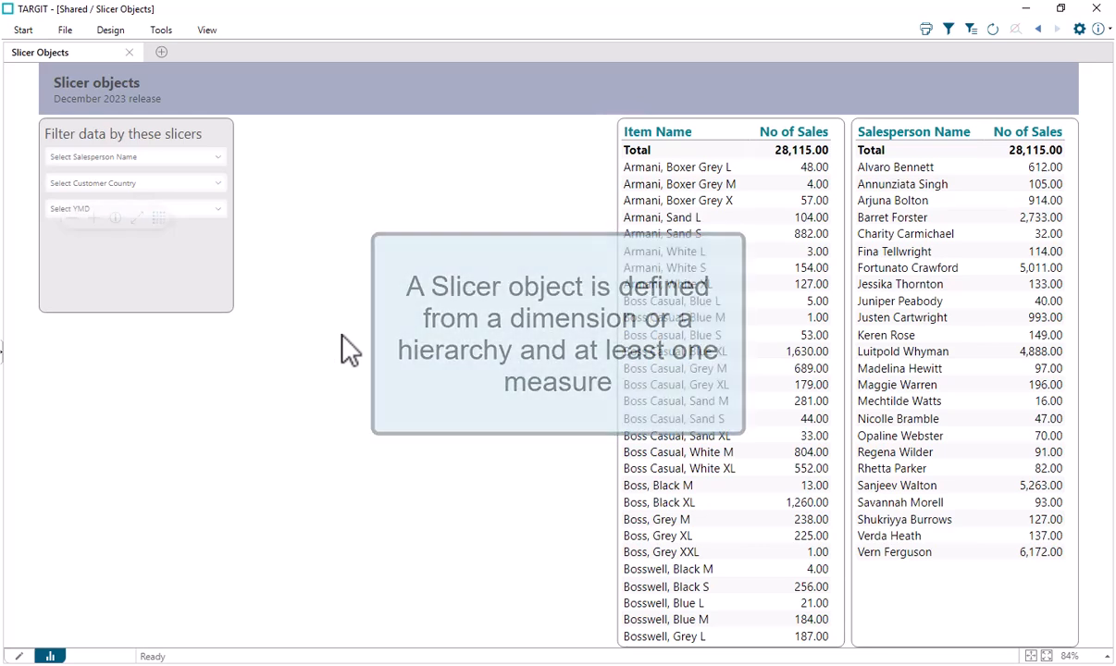
# Insert a slicer object in design mode with the measure No of Sales and the dimension Company, and fetch its data
pyautogui.click(19, 656)
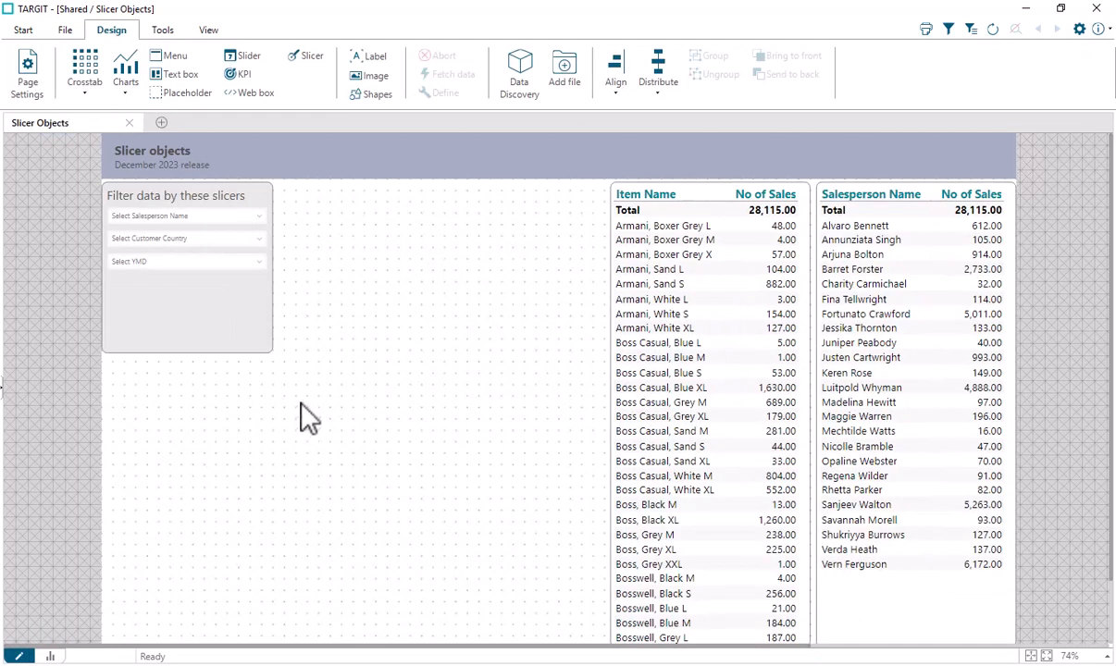
pyautogui.click(317, 58)
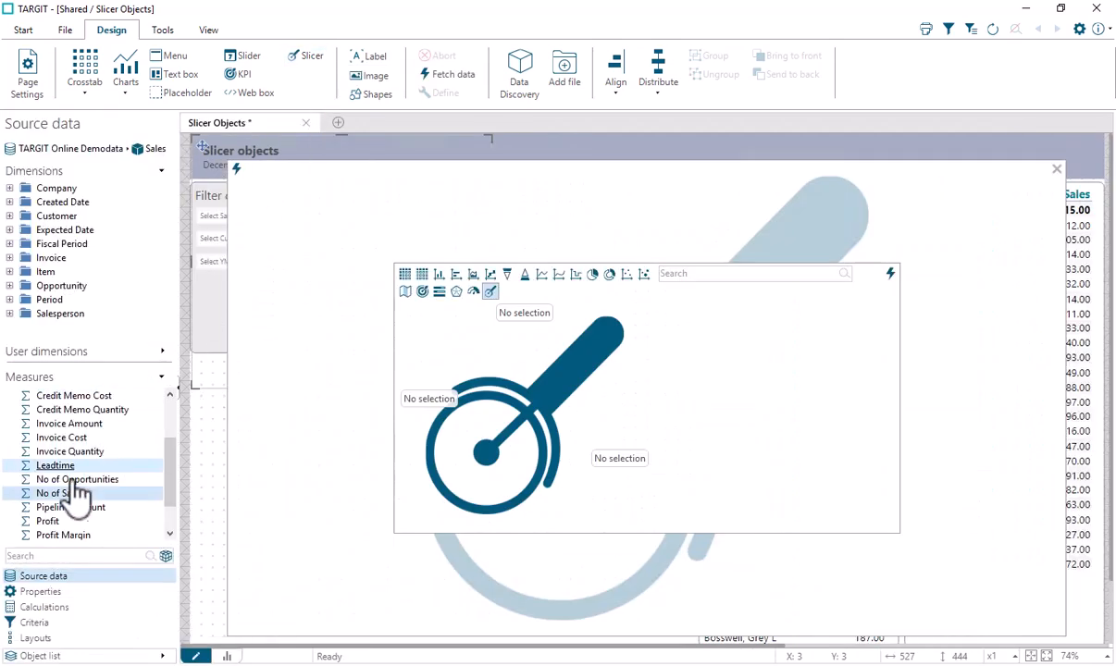
pyautogui.doubleClick(76, 493)
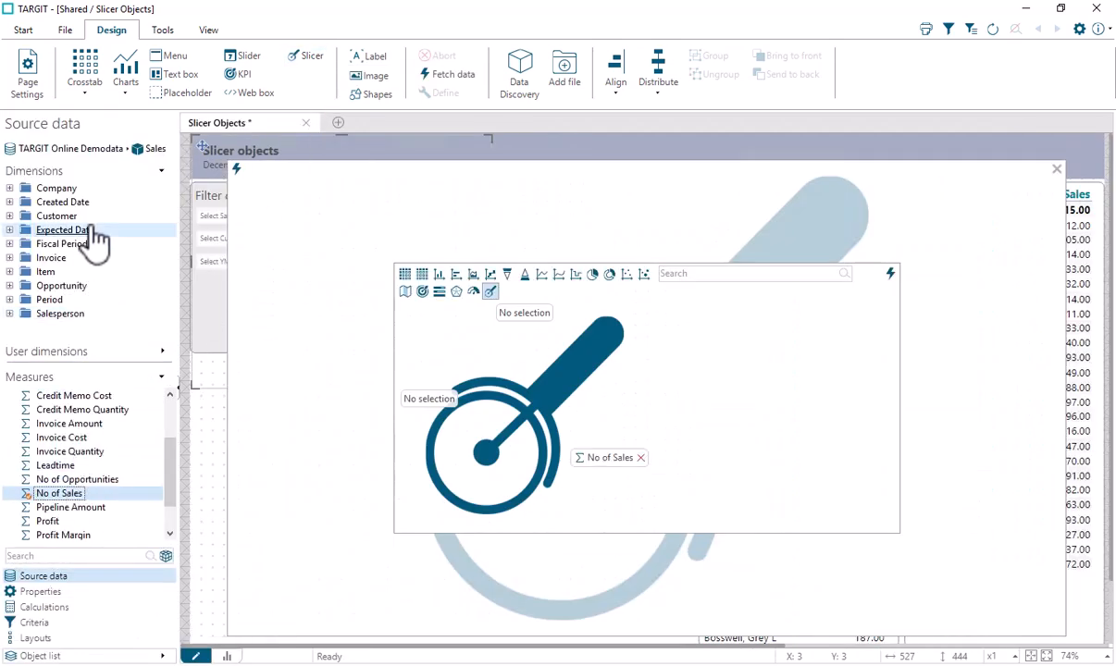
pyautogui.click(10, 187)
pyautogui.doubleClick(65, 201)
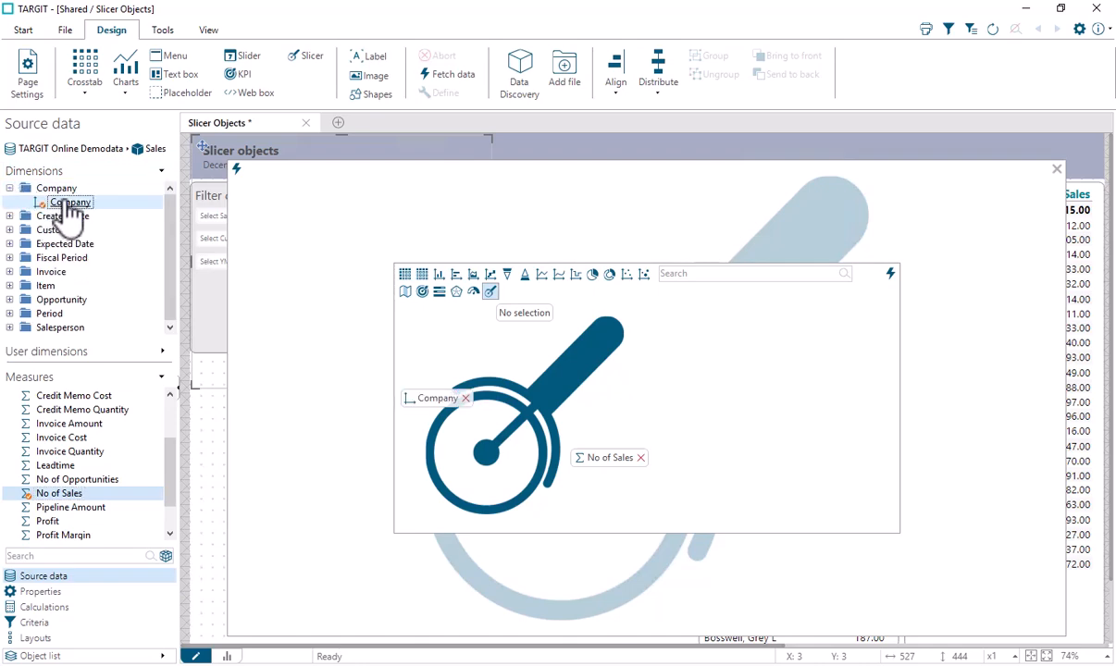
pyautogui.click(222, 159)
# Place the Company slicer below the YMD slicer in the filter box and resize it to match the others
pyautogui.moveTo(195, 139); pyautogui.dragTo(205, 288)
pyautogui.moveTo(373, 368); pyautogui.dragTo(355, 300)
pyautogui.click(441, 345)
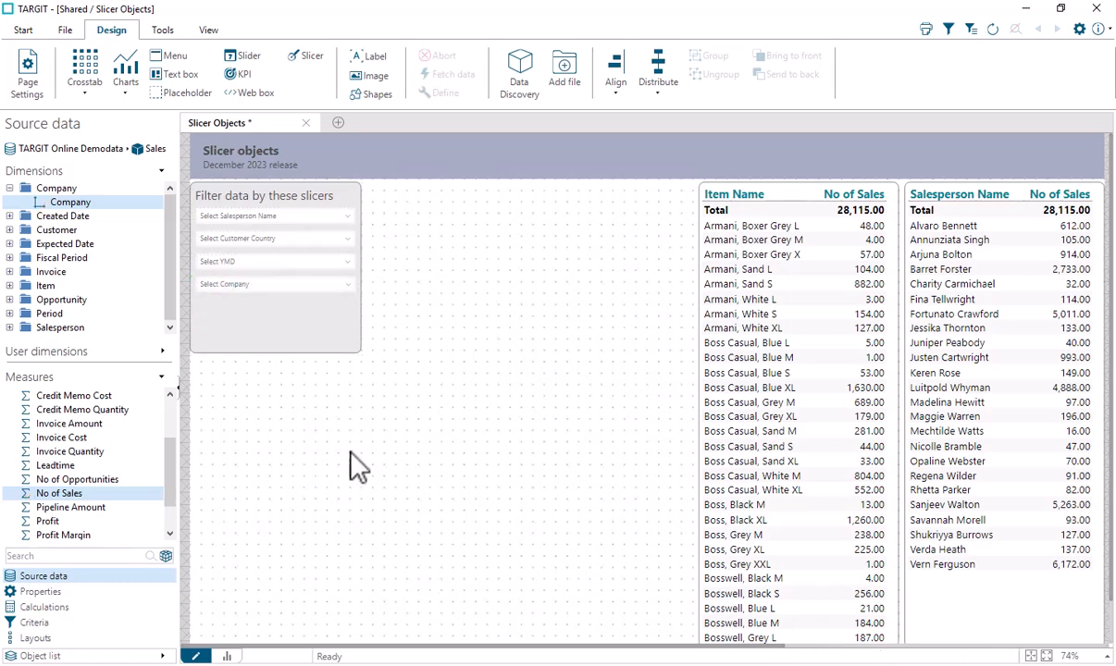
# Filter the report by Casual Clothing Retail and by Casual Clothing Wholesale with the Company slicer, and drill out of the selection
pyautogui.click(227, 656)
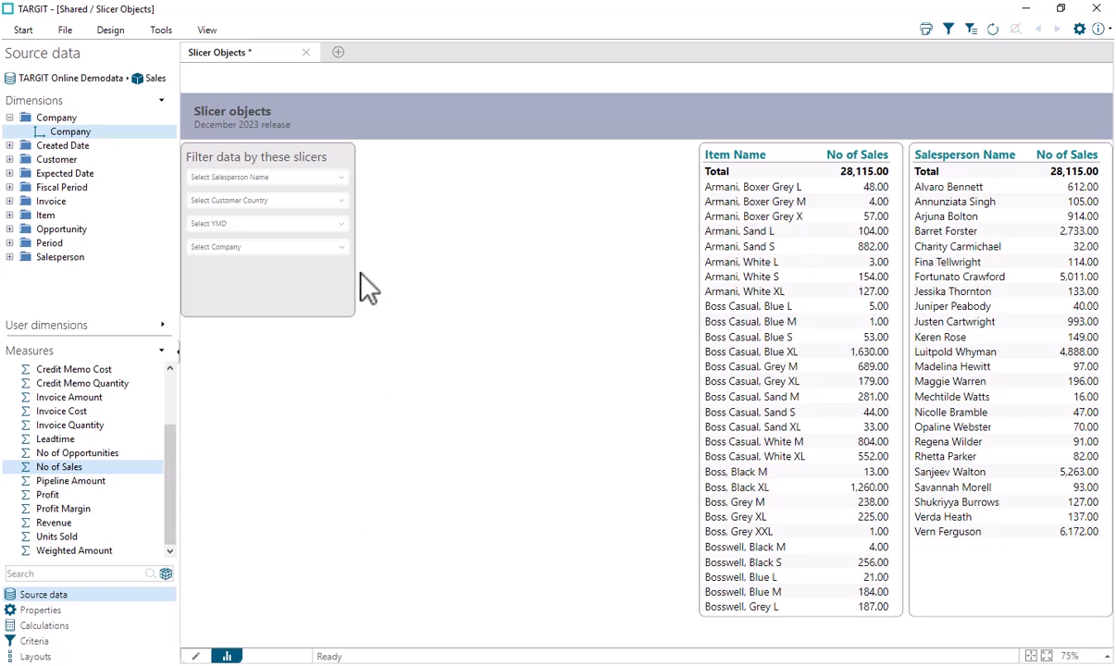
pyautogui.click(343, 249)
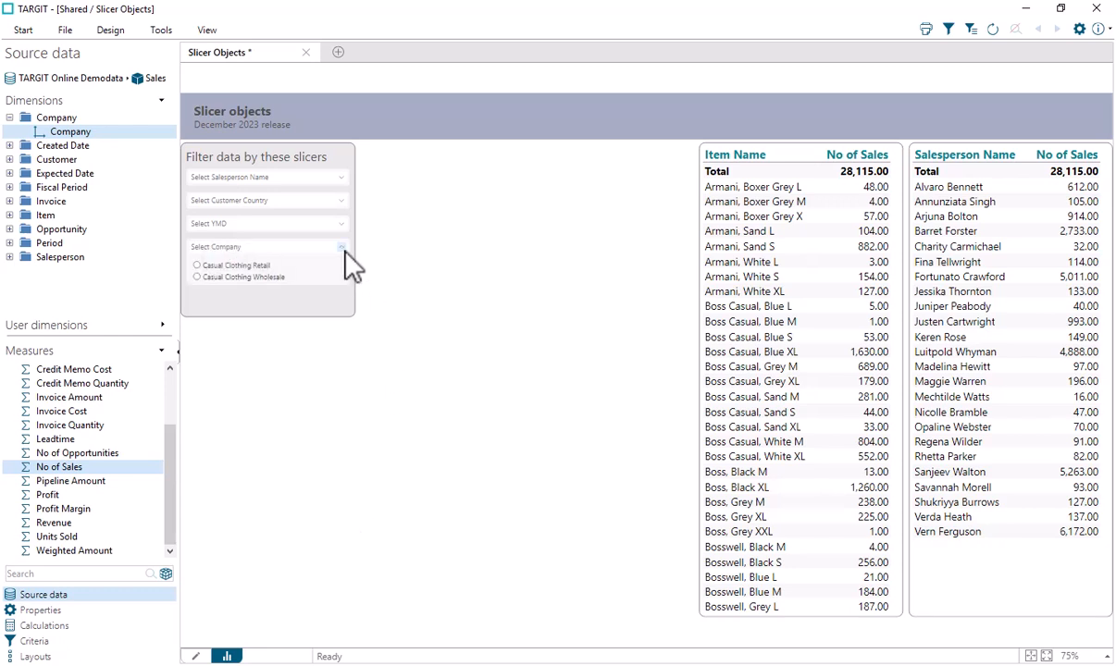
pyautogui.click(259, 267)
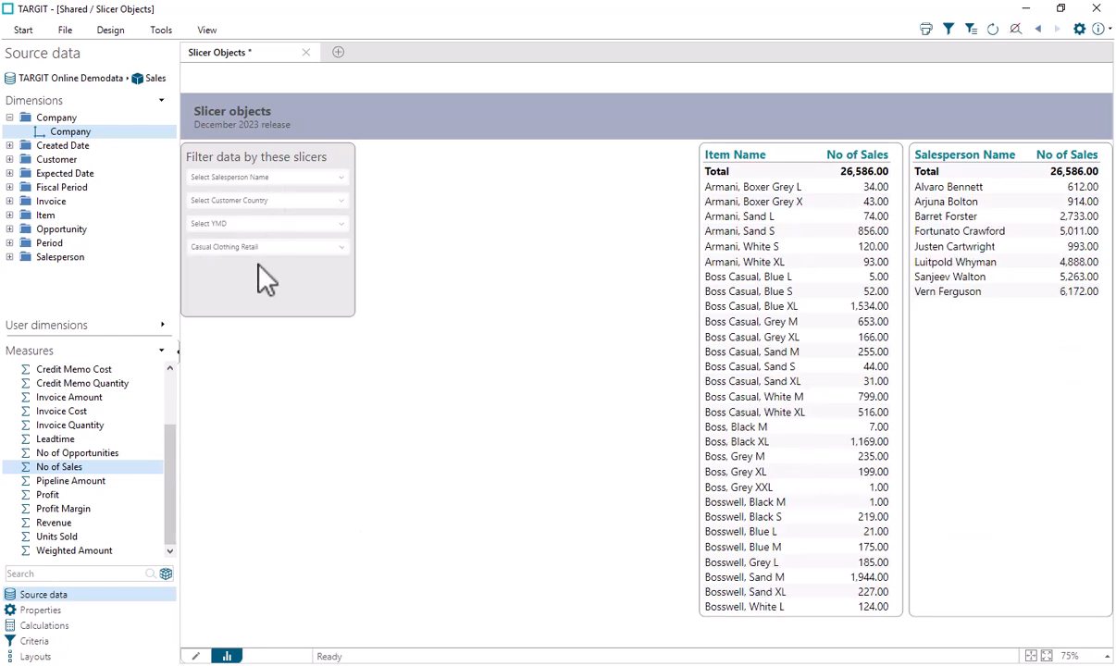
pyautogui.moveTo(317, 266)
pyautogui.click(340, 249)
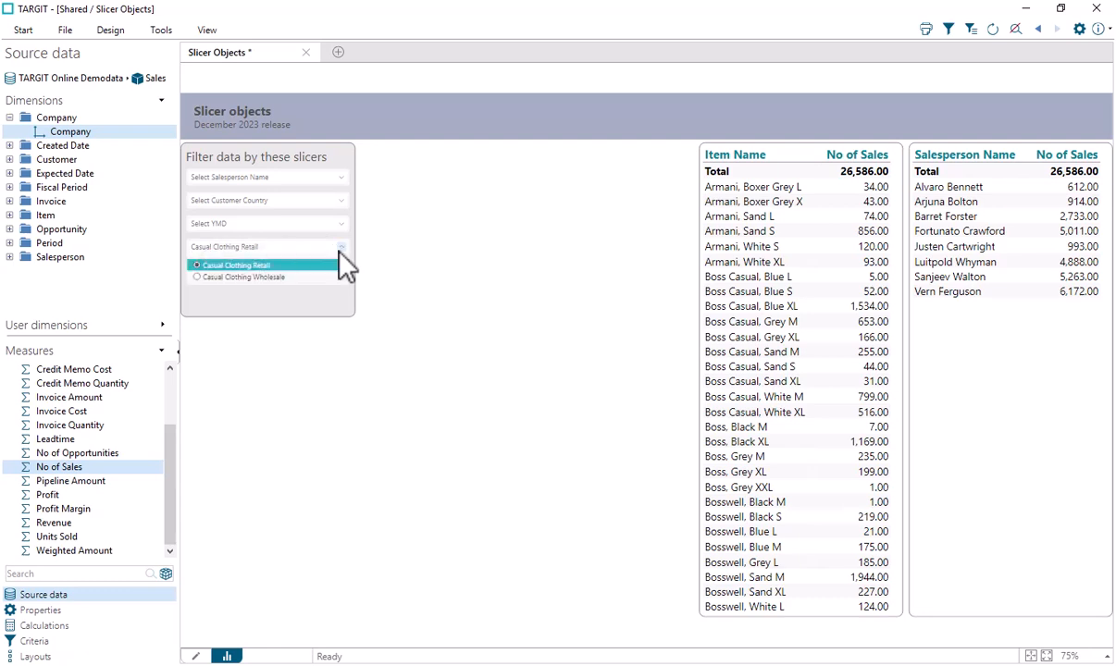
pyautogui.click(265, 278)
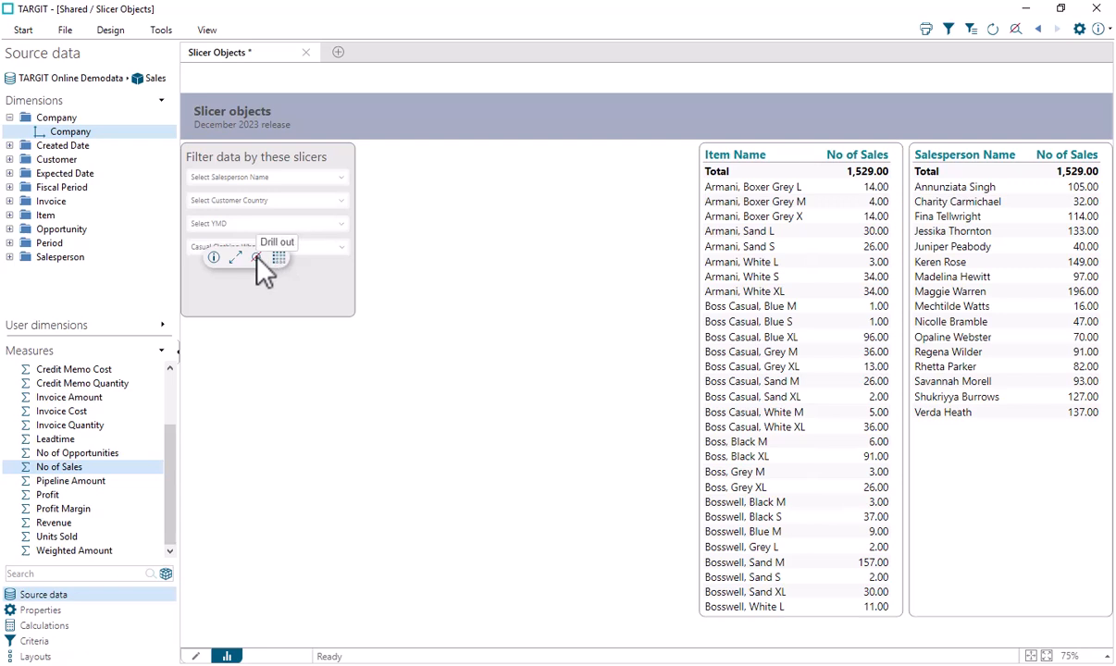
pyautogui.click(256, 257)
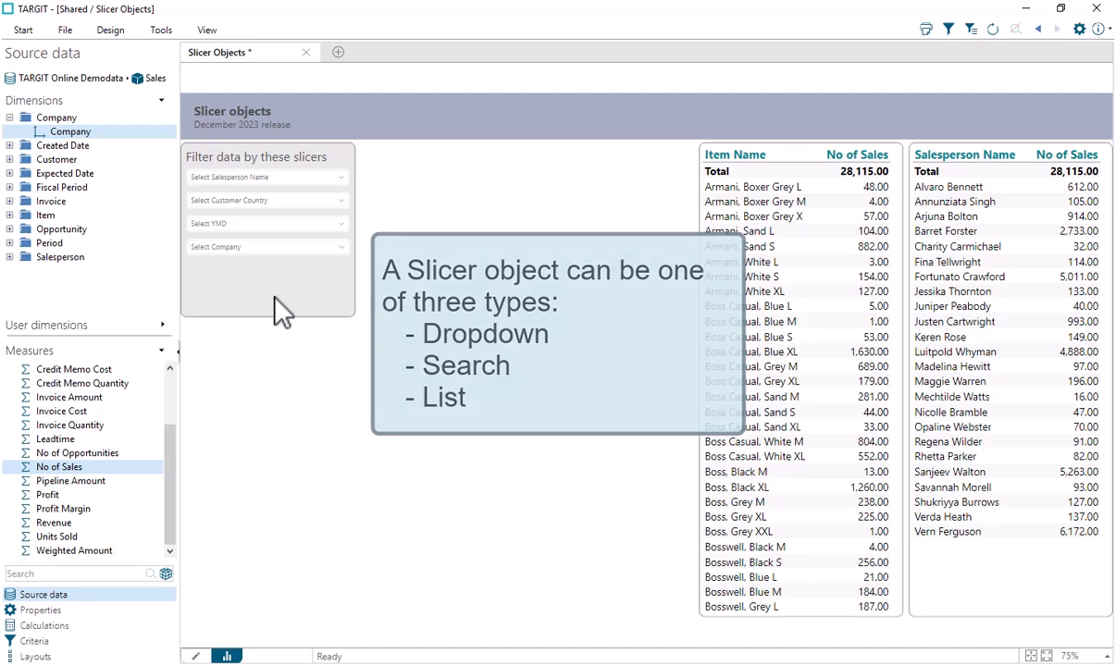
# Insert a slicer with the measure No of Sales and the dimension Customer Name, and place it beside the filter box
pyautogui.click(195, 656)
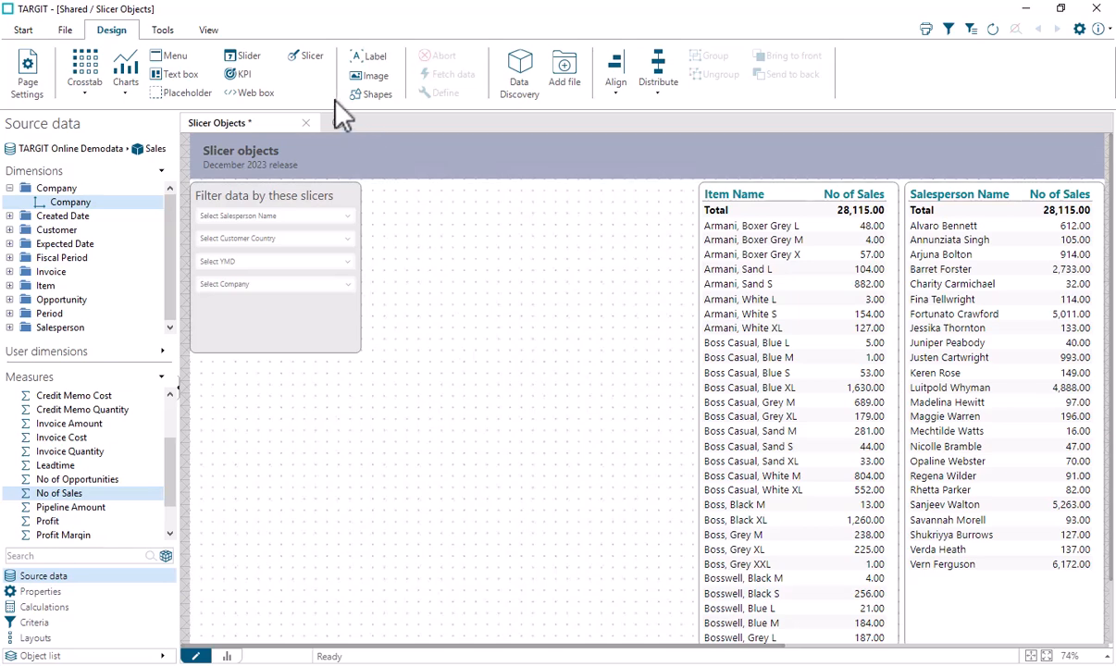
pyautogui.click(315, 64)
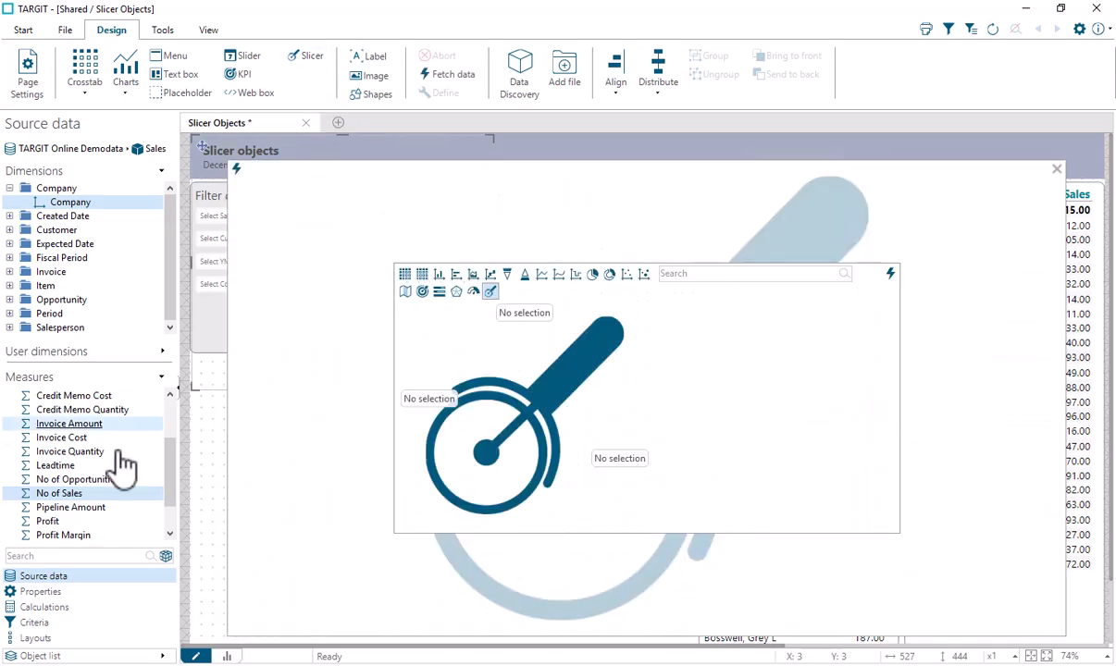
pyautogui.doubleClick(77, 495)
pyautogui.click(9, 188)
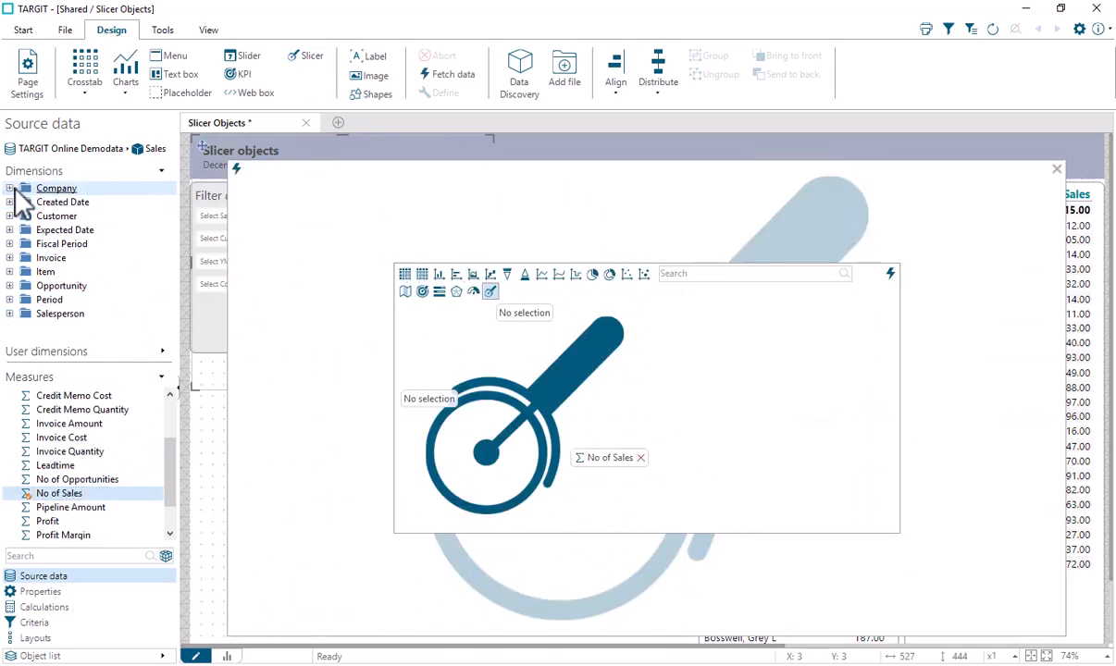
pyautogui.doubleClick(24, 217)
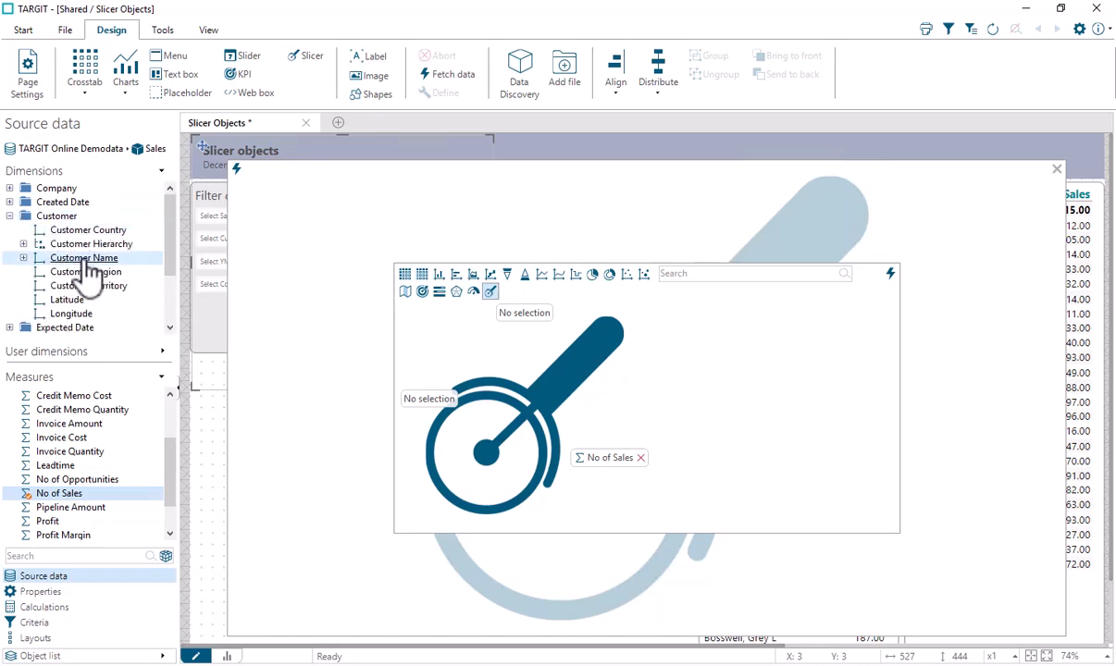
pyautogui.doubleClick(85, 259)
pyautogui.click(233, 167)
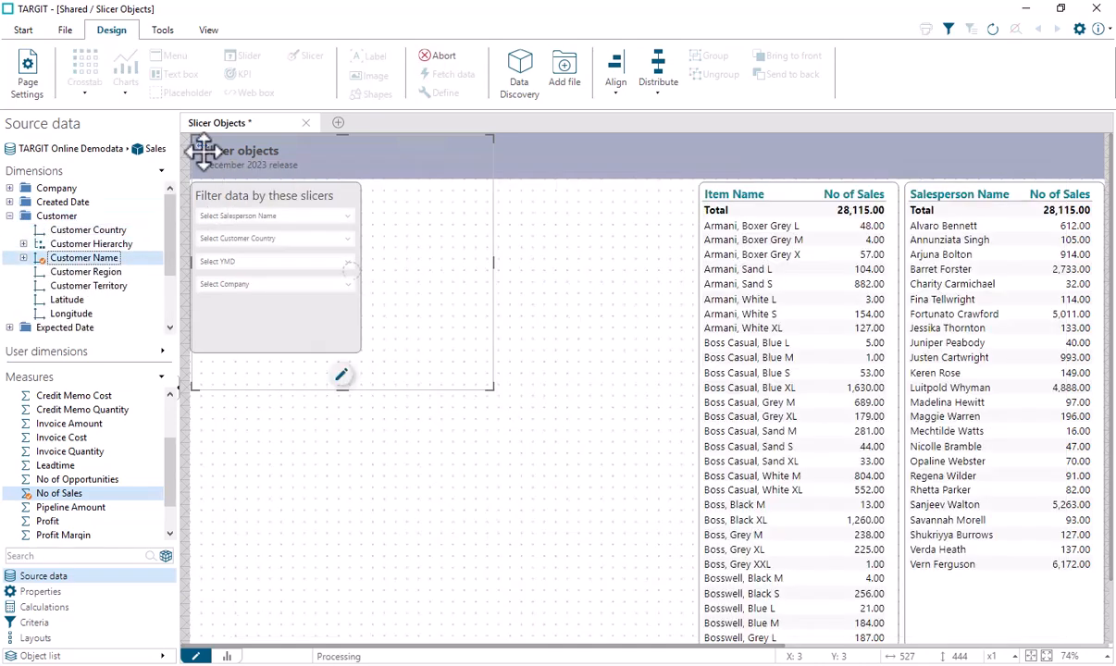
pyautogui.moveTo(201, 146); pyautogui.dragTo(394, 245)
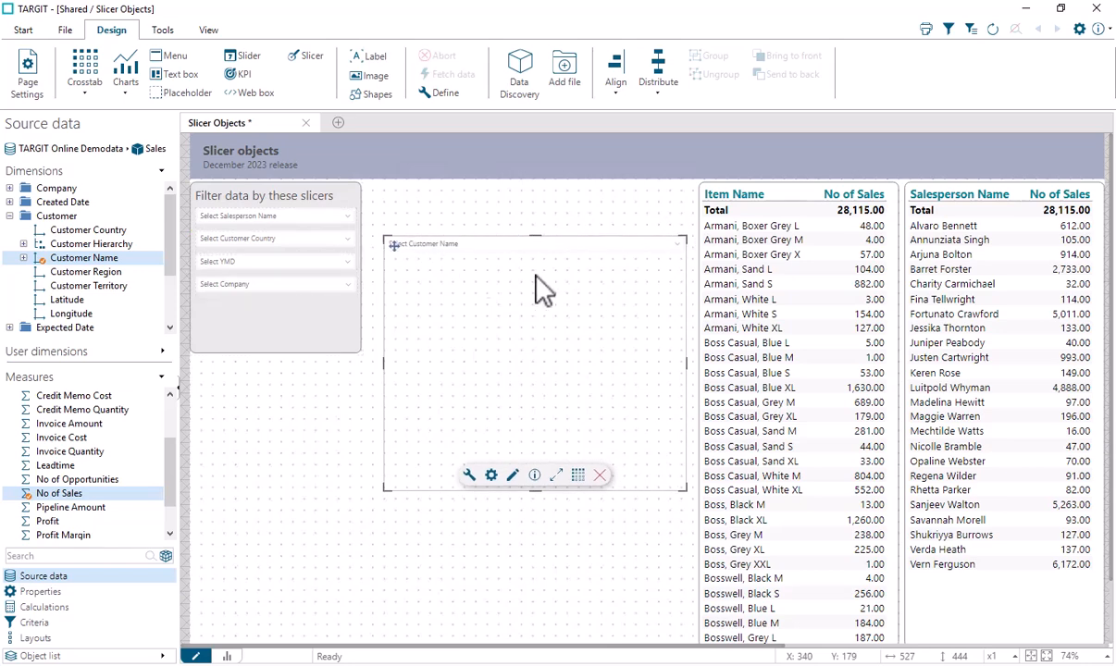
# Examine the list of customers offered by the Customer Name slicer in view mode
pyautogui.click(226, 657)
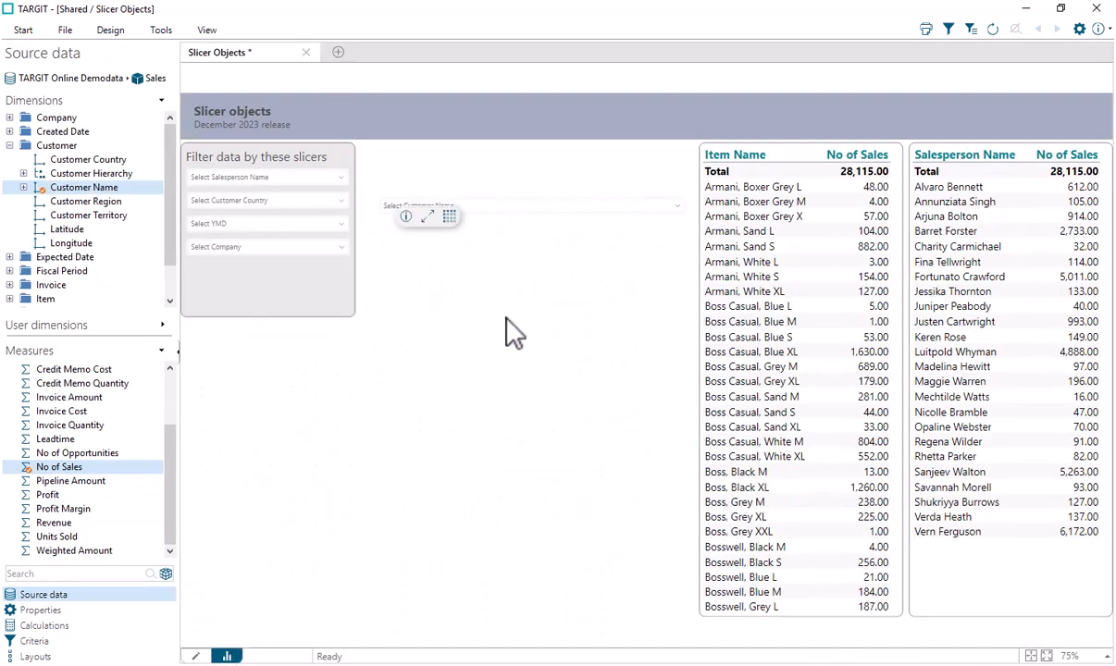
pyautogui.click(676, 205)
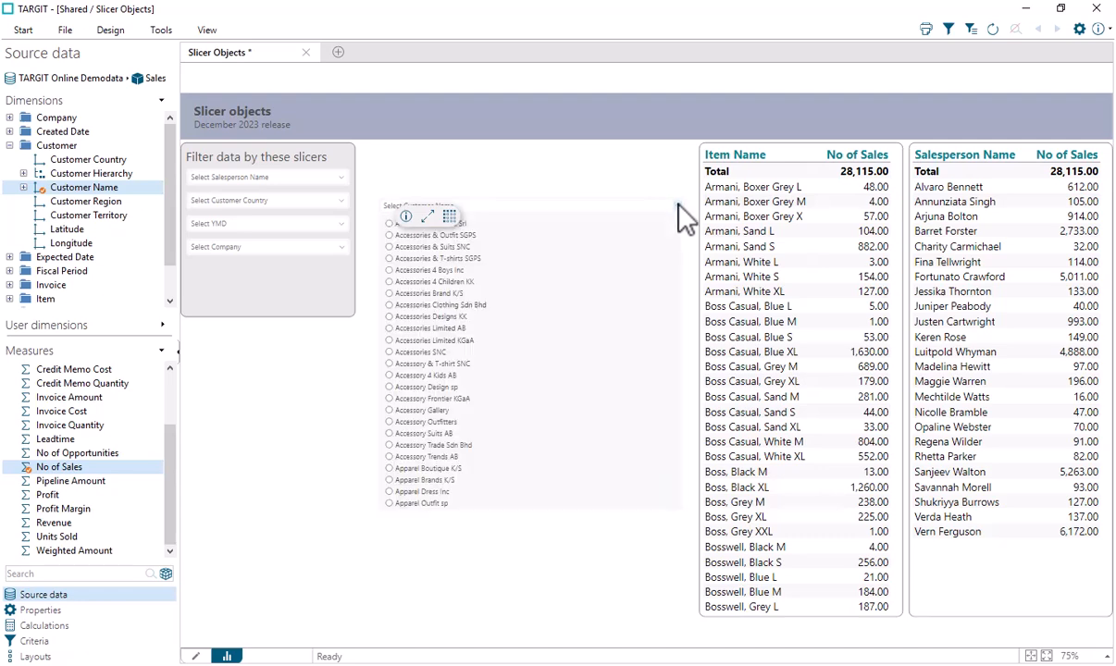
pyautogui.scroll(-5, 680, 245)
pyautogui.moveTo(682, 244)
pyautogui.mouseDown()
pyautogui.moveTo(687, 424)
pyautogui.moveTo(701, 259)
pyautogui.moveTo(690, 227)
pyautogui.mouseUp()
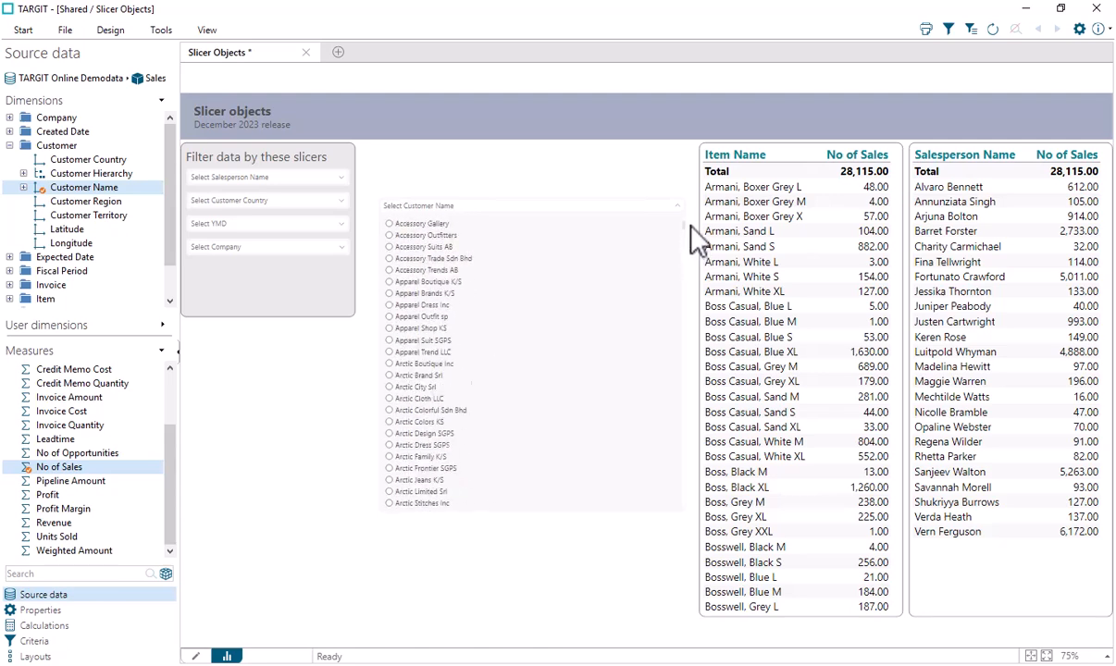
pyautogui.scroll(5, 698, 242)
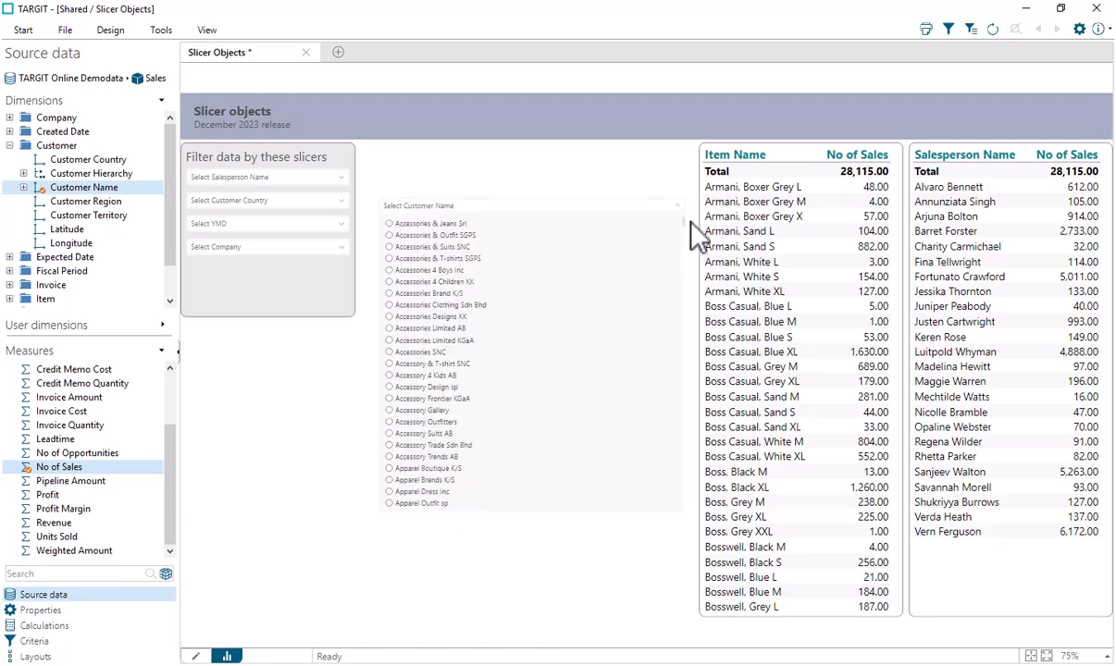
# In design mode, change the Customer Name slicer's type to Search and title it "Search customers"
pyautogui.click(196, 655)
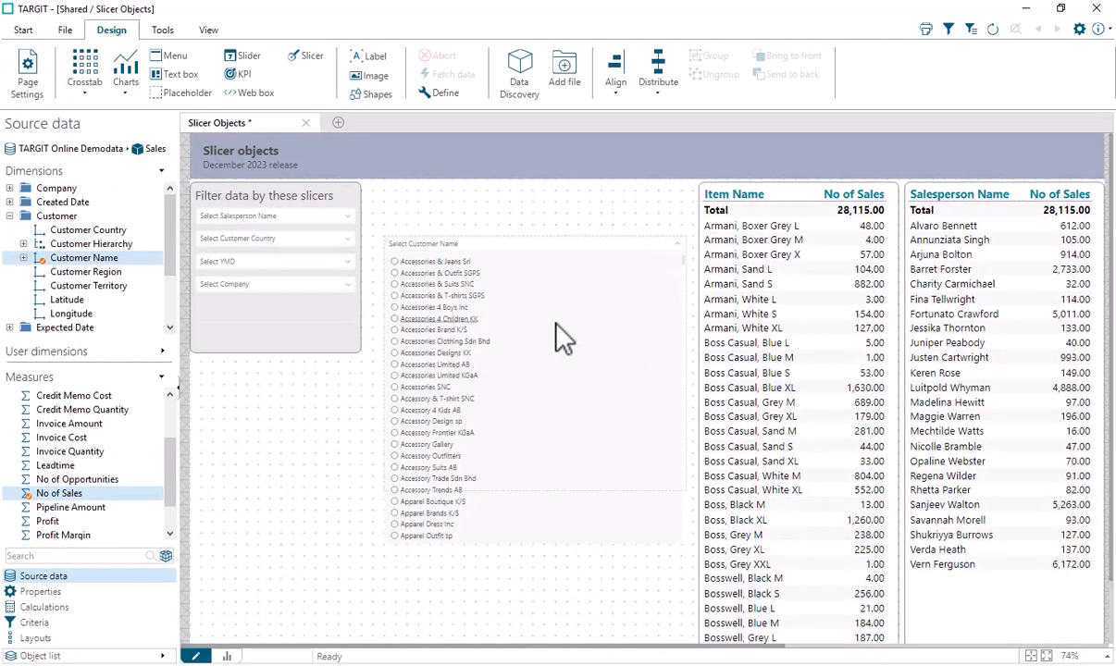
pyautogui.click(562, 337)
pyautogui.click(491, 477)
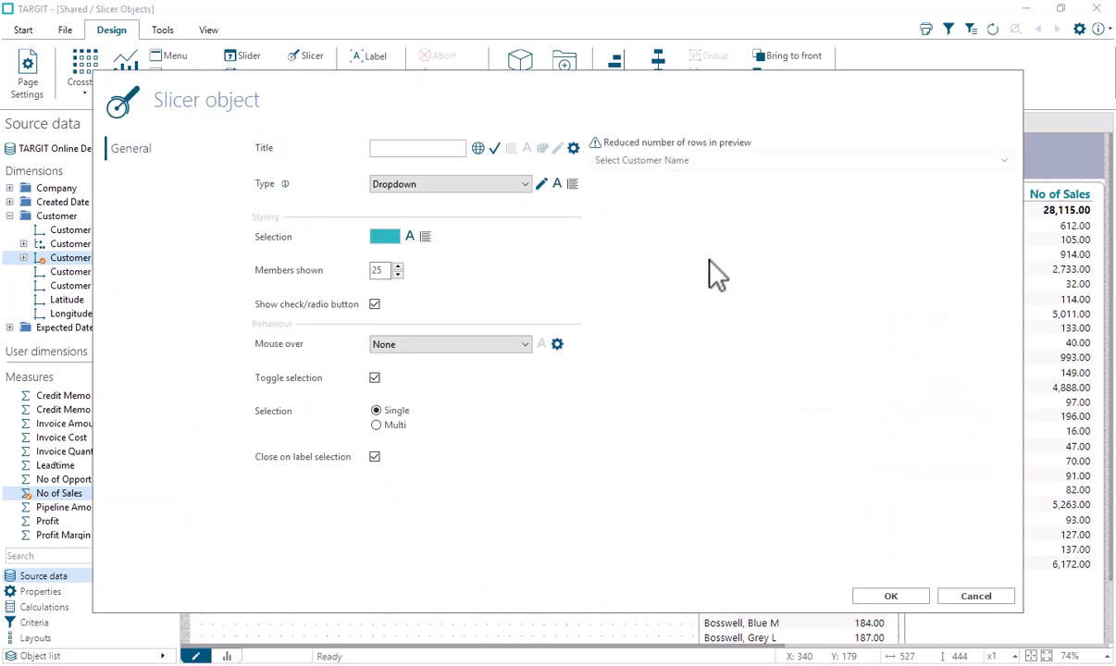
pyautogui.click(528, 188)
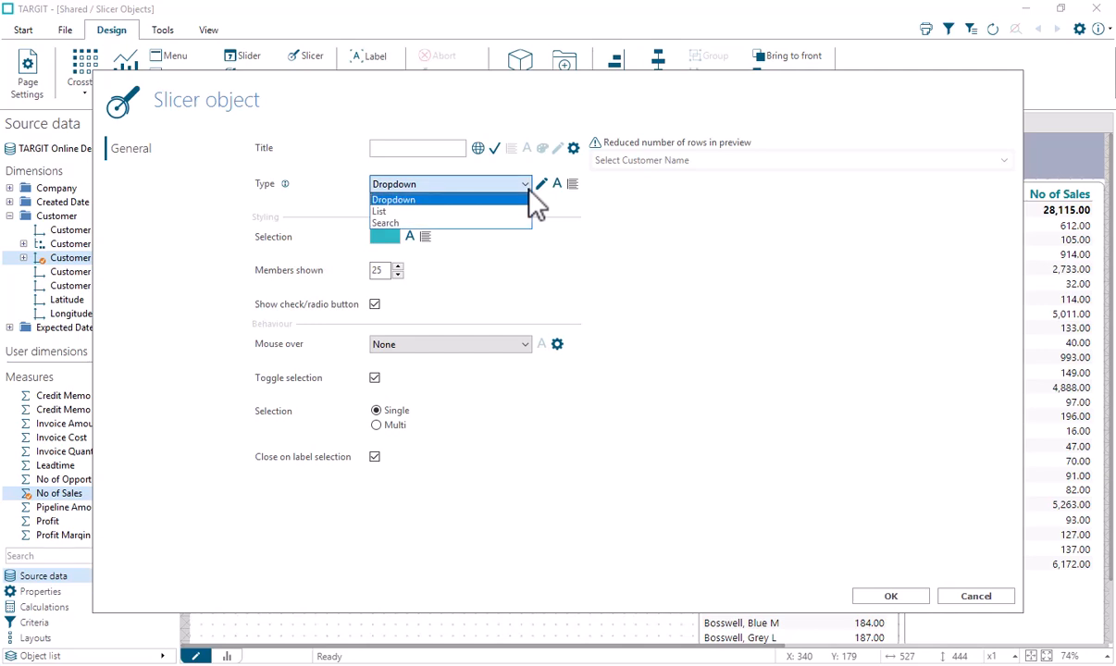
pyautogui.click(401, 224)
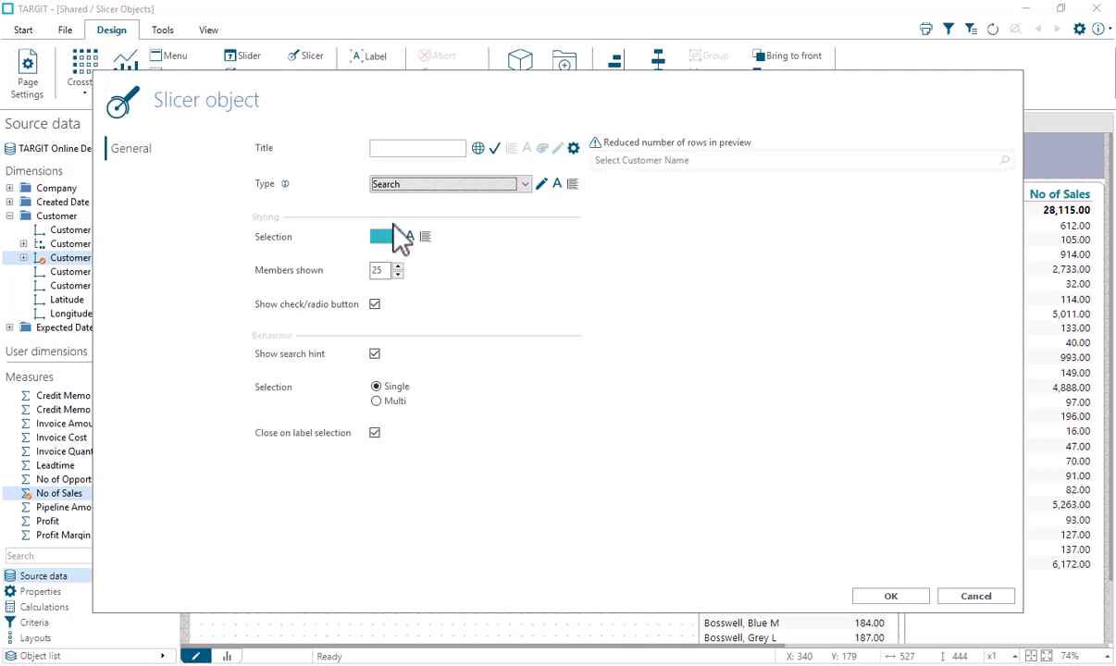
pyautogui.click(395, 150)
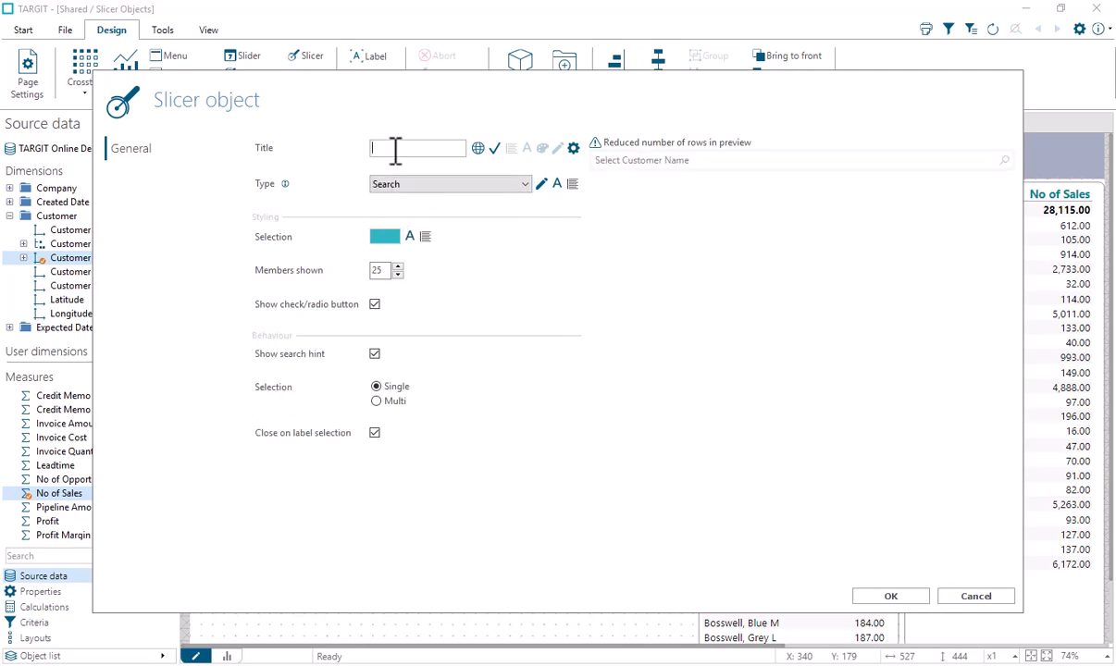
pyautogui.write('Search customer')
pyautogui.click(495, 149)
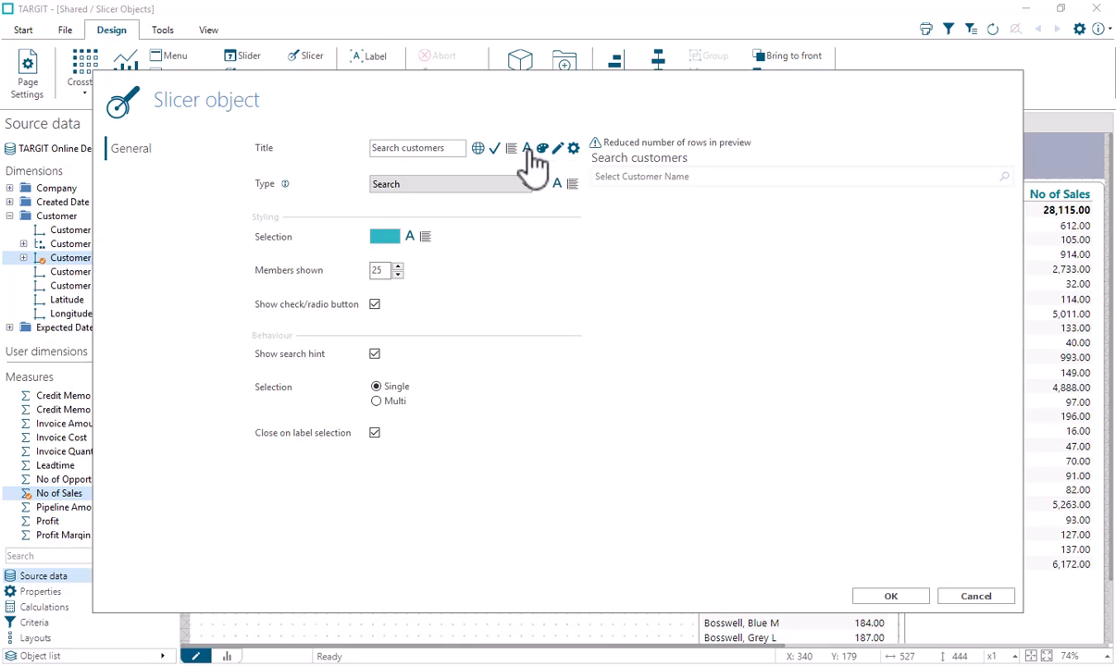
# Set the slicer title's font size to 9 and allow multi selection in the Customer Name slicer
pyautogui.click(527, 149)
pyautogui.click(402, 307)
pyautogui.click(402, 307)
pyautogui.click(402, 307)
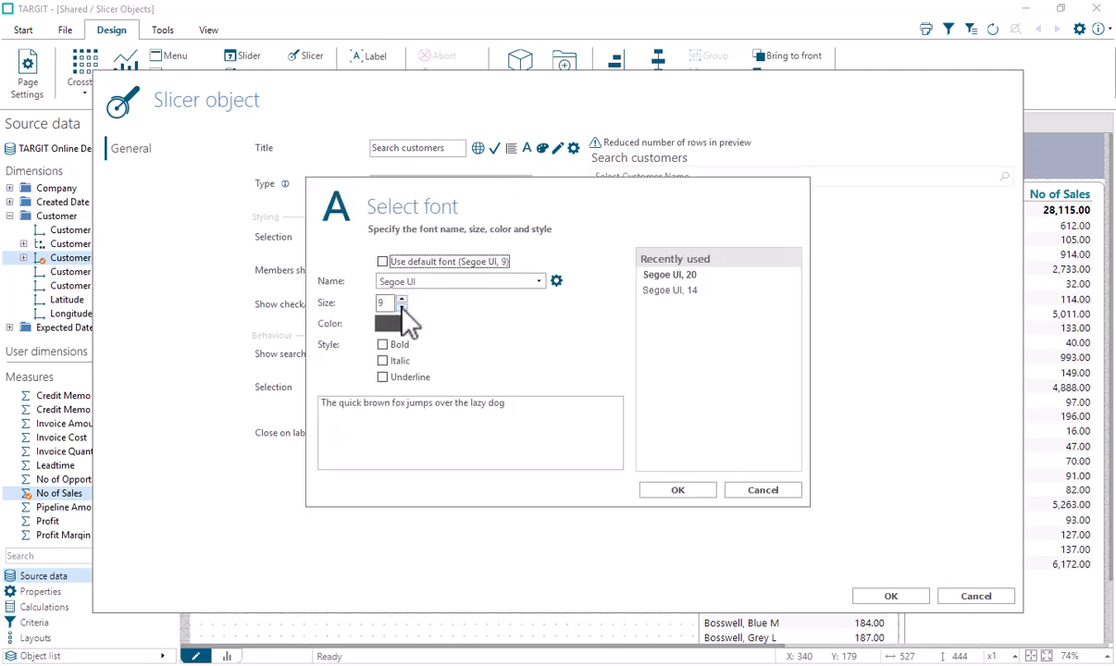
pyautogui.click(678, 491)
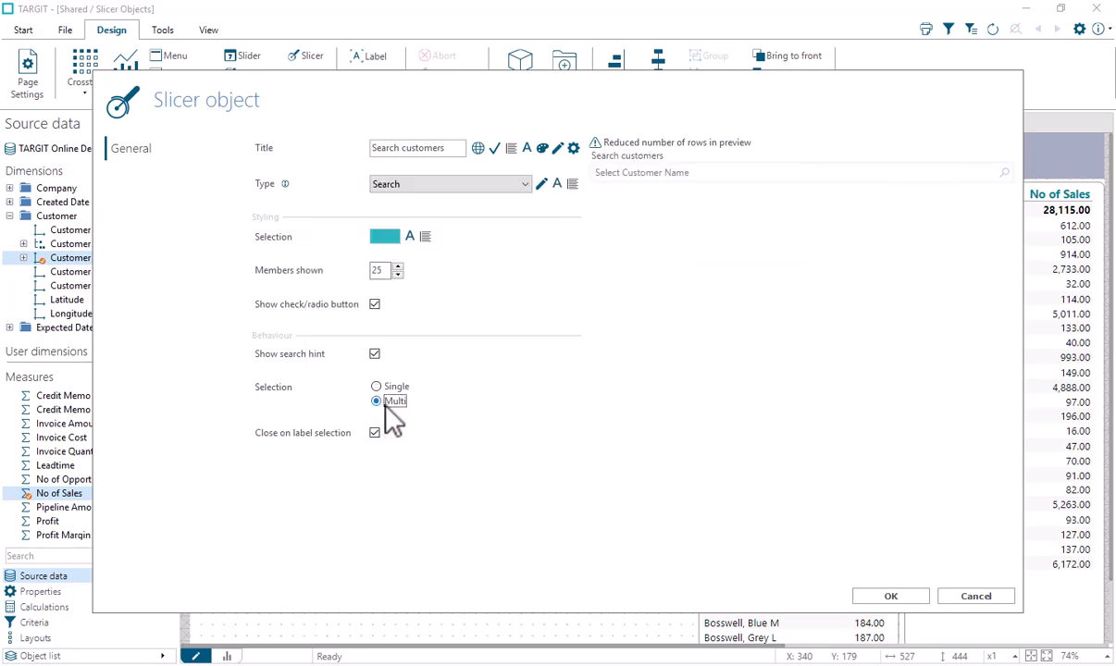
pyautogui.click(867, 596)
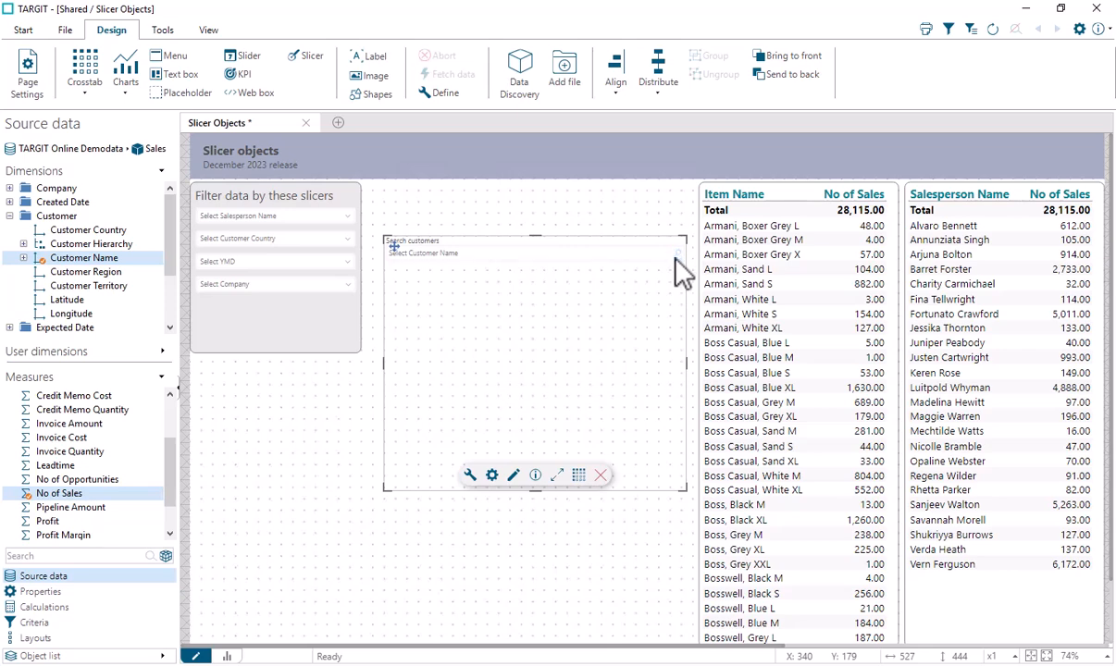
# Place the Customer Name search slicer below the Company slicer and resize it to fit the filter box
pyautogui.moveTo(385, 237); pyautogui.dragTo(202, 313)
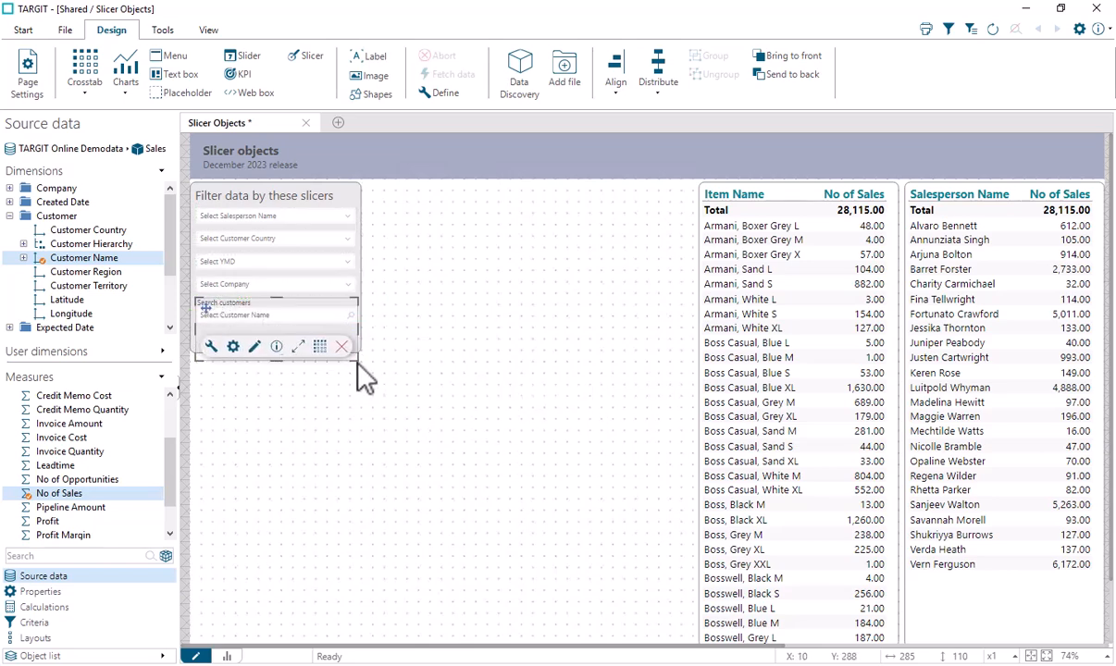
pyautogui.moveTo(357, 362); pyautogui.dragTo(357, 330)
pyautogui.click(380, 364)
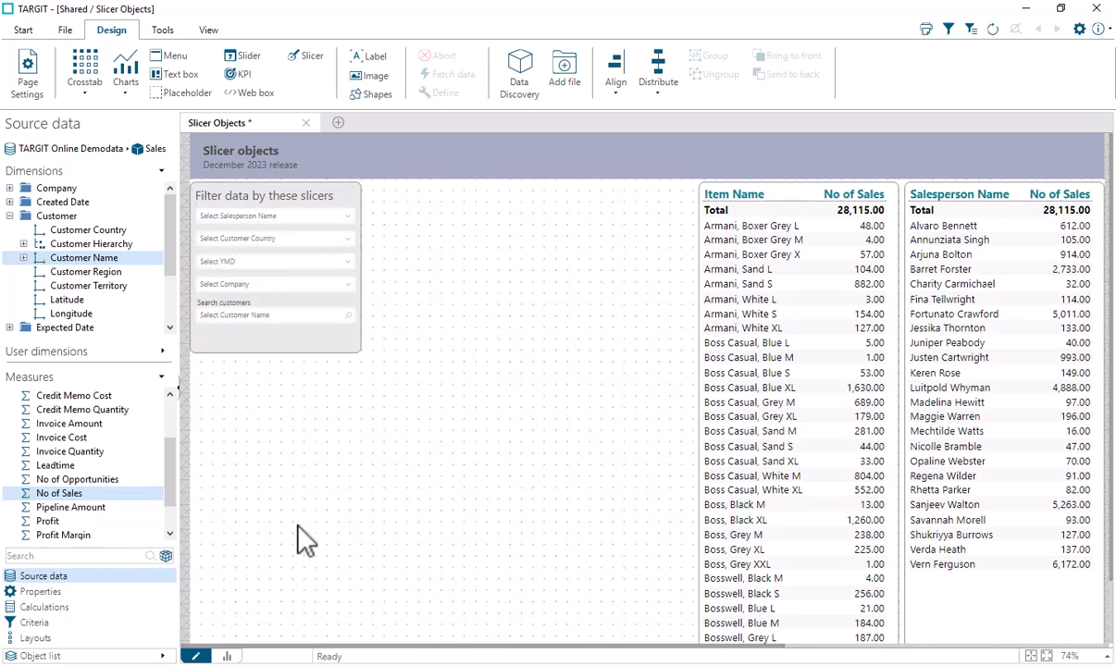
# Search for Kids* in the Customer Name slicer, filter by Kids Message, Kids Tees AB and Kids Trade Inc, and clear the selection
pyautogui.click(228, 656)
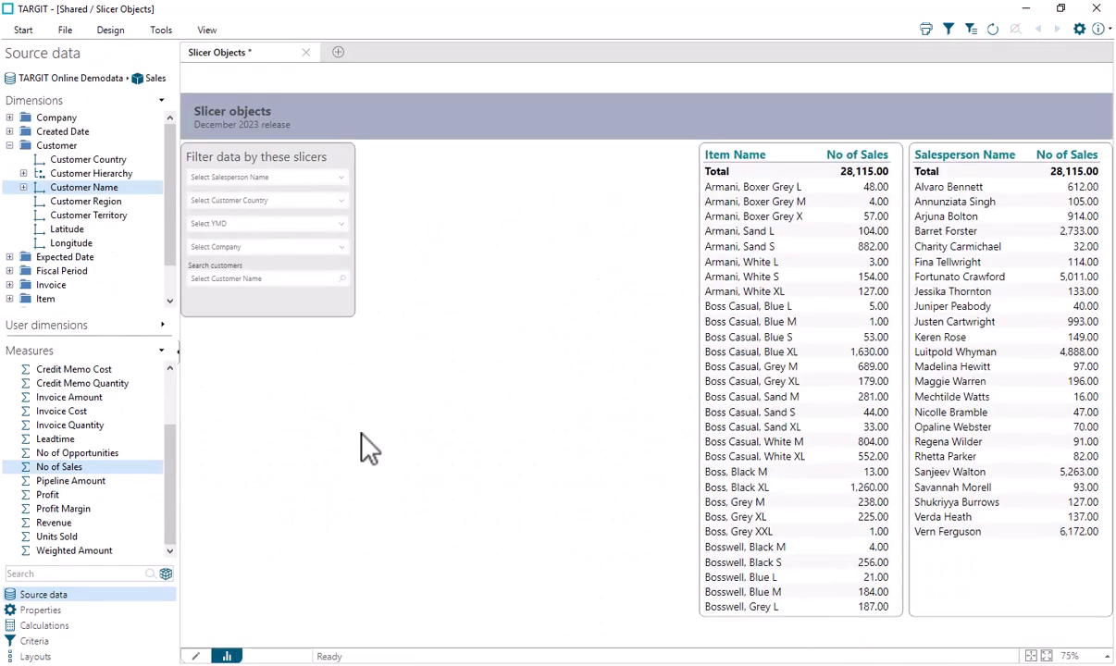
pyautogui.click(279, 280)
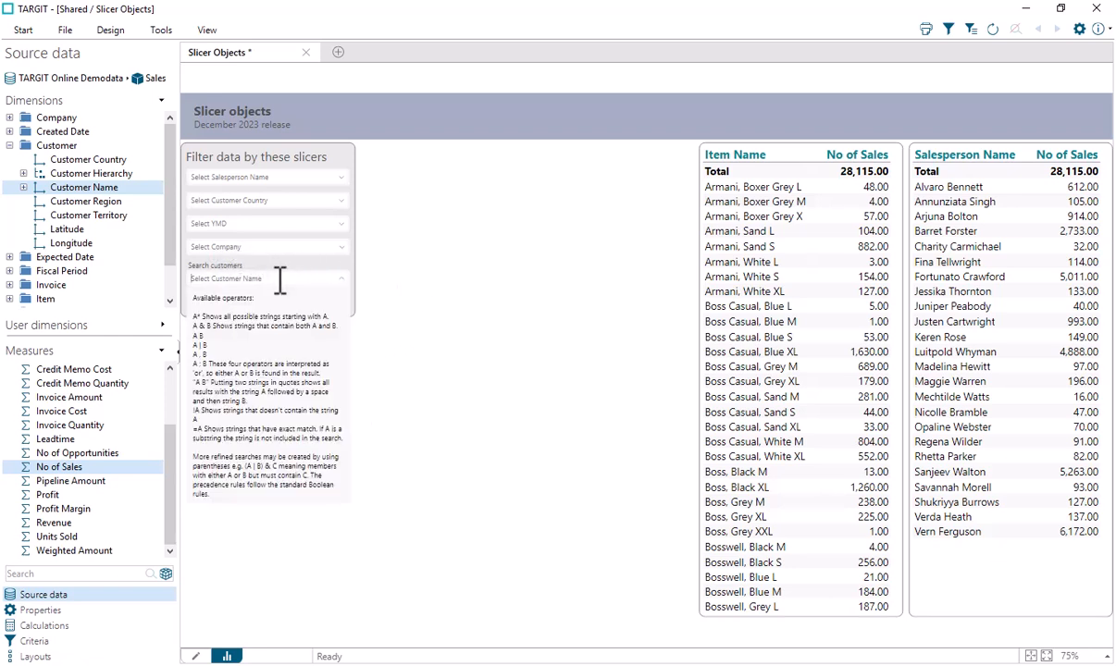
pyautogui.write('k')
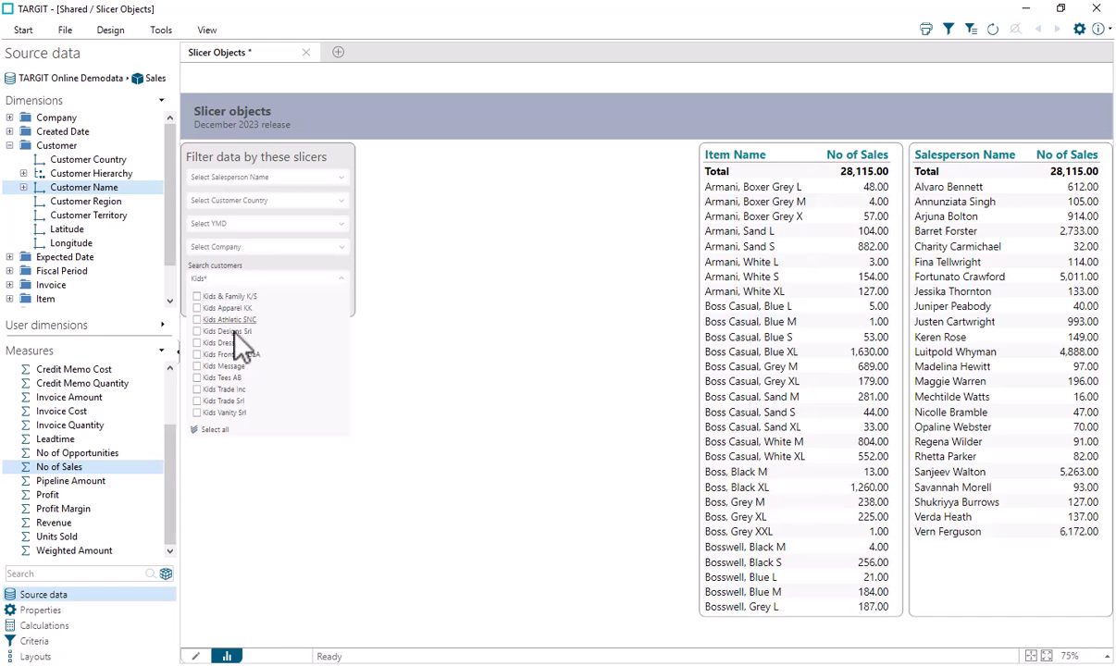
pyautogui.click(197, 367)
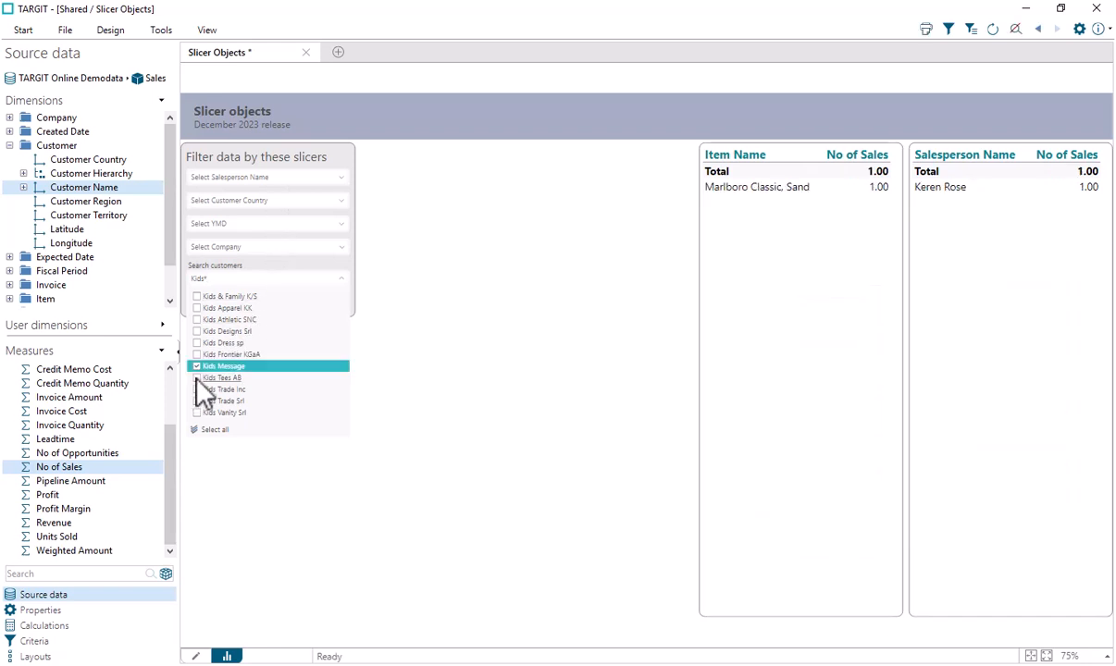
pyautogui.click(197, 377)
pyautogui.click(197, 389)
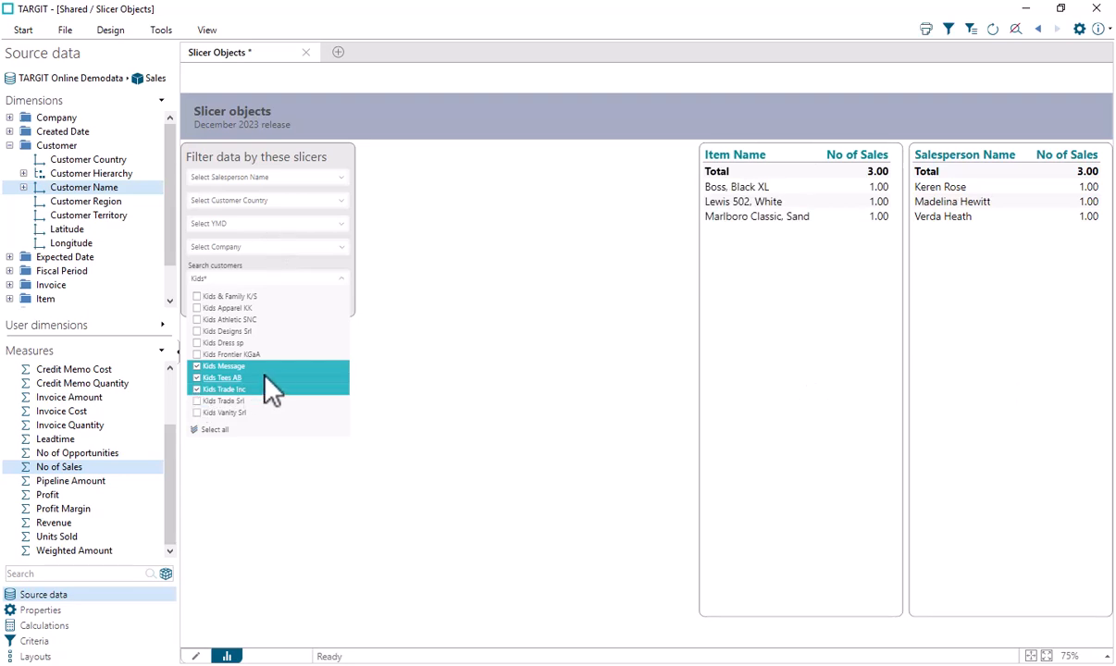
pyautogui.click(342, 279)
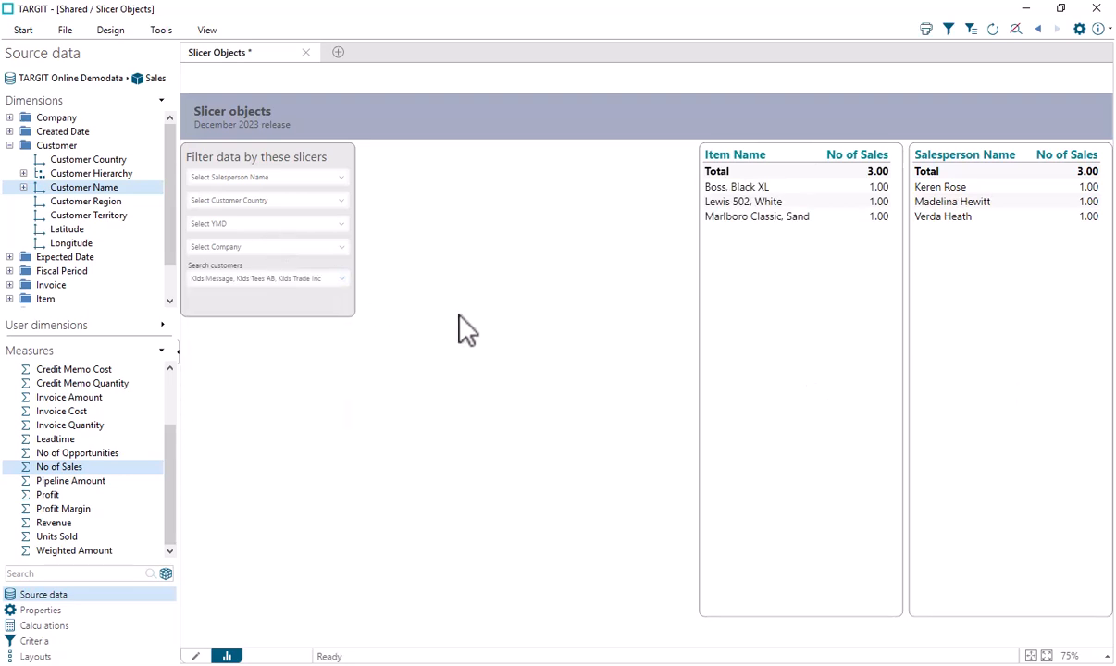
pyautogui.click(343, 280)
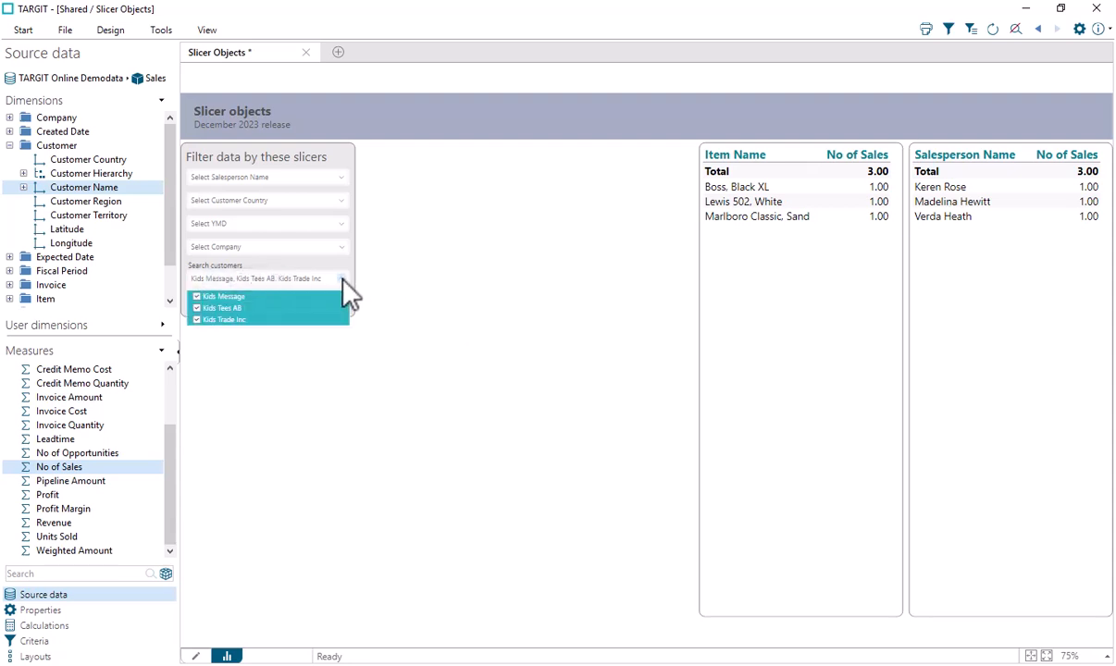
pyautogui.press('Escape')
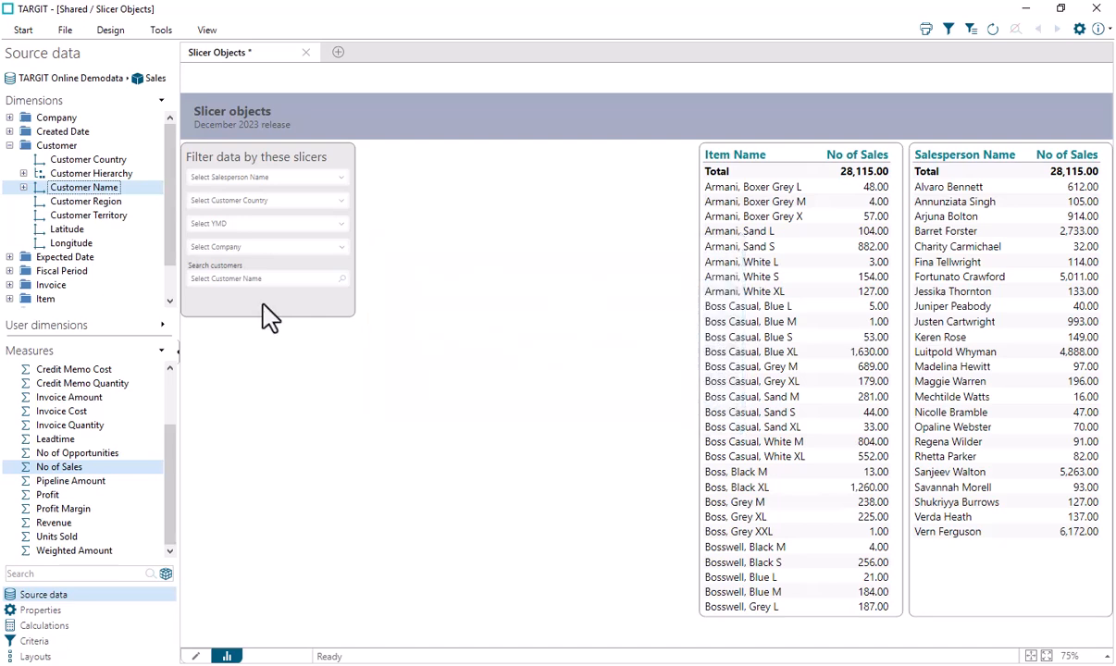
# Insert a slicer with the measure No of Sales and the dimension Salesperson Name beside the filter box, enlarged to about 566 by 795
pyautogui.click(195, 655)
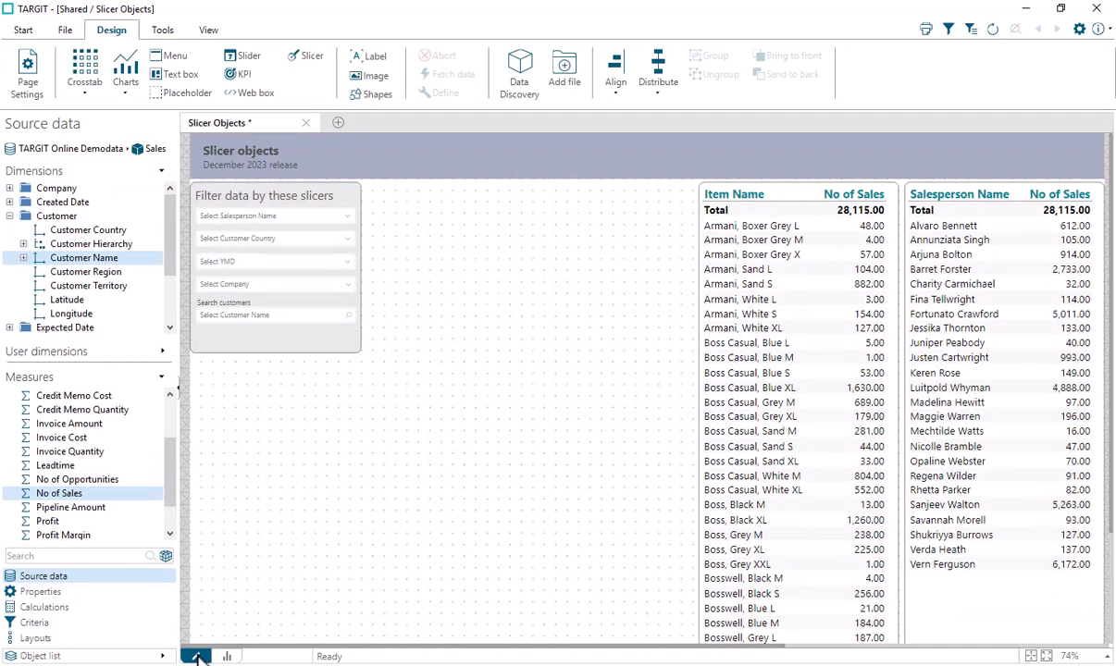
pyautogui.click(296, 58)
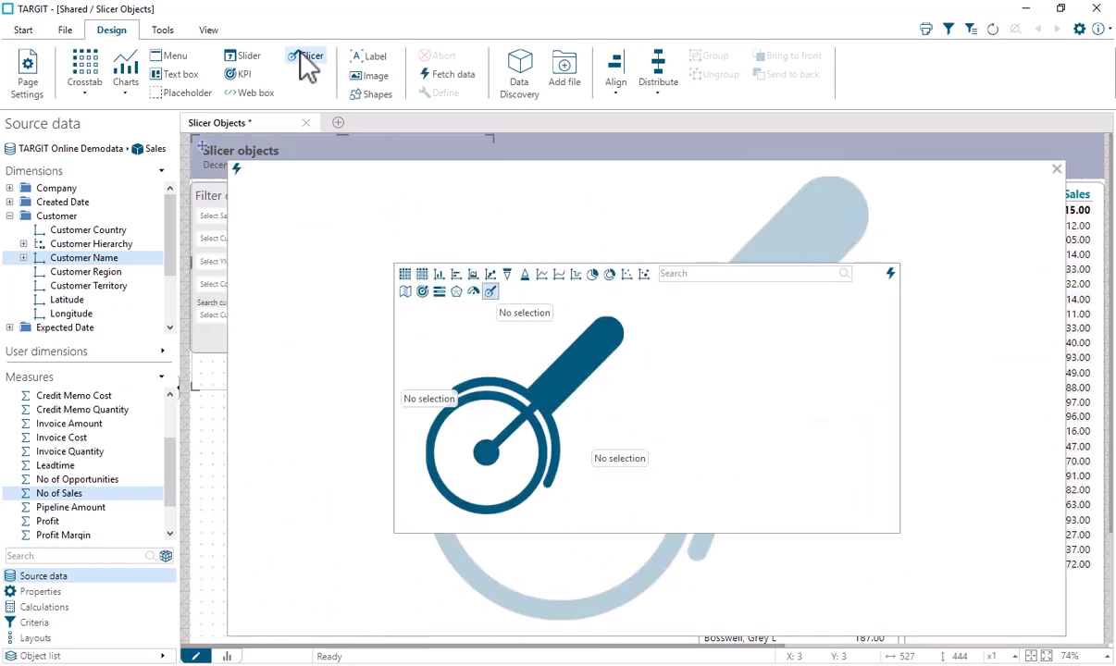
pyautogui.doubleClick(54, 494)
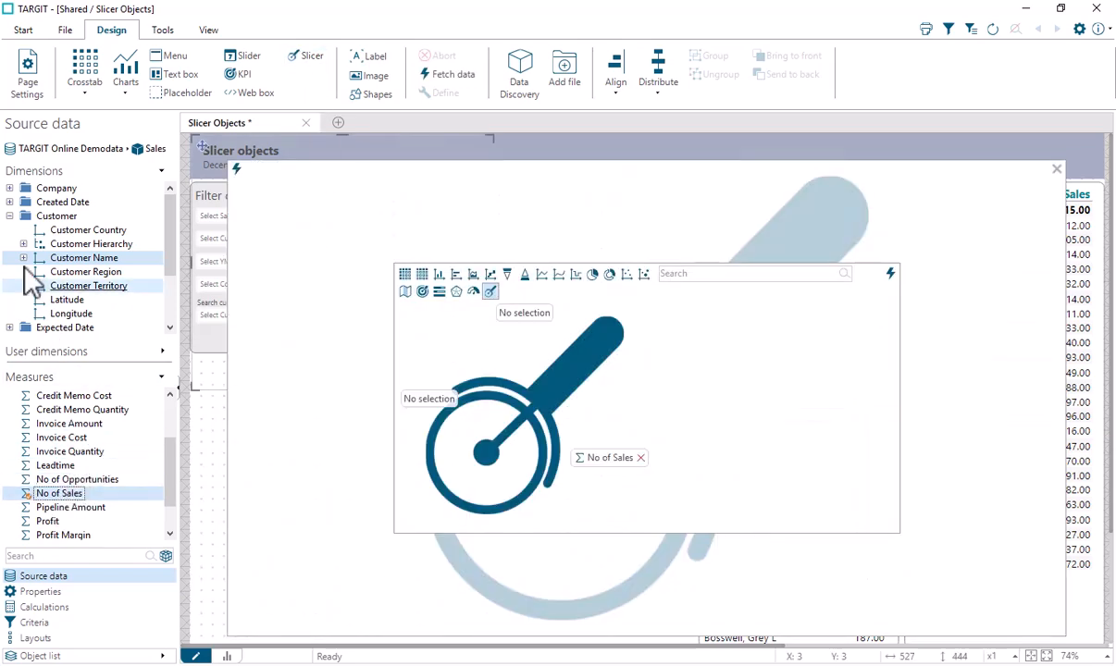
pyautogui.click(9, 216)
pyautogui.click(10, 311)
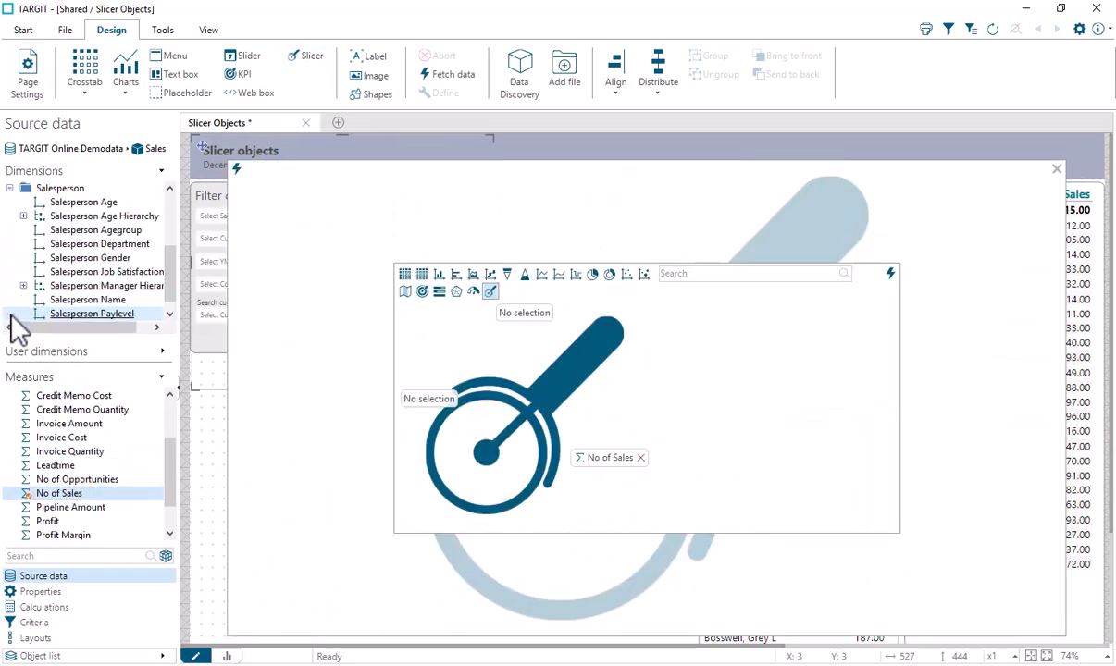
pyautogui.doubleClick(79, 300)
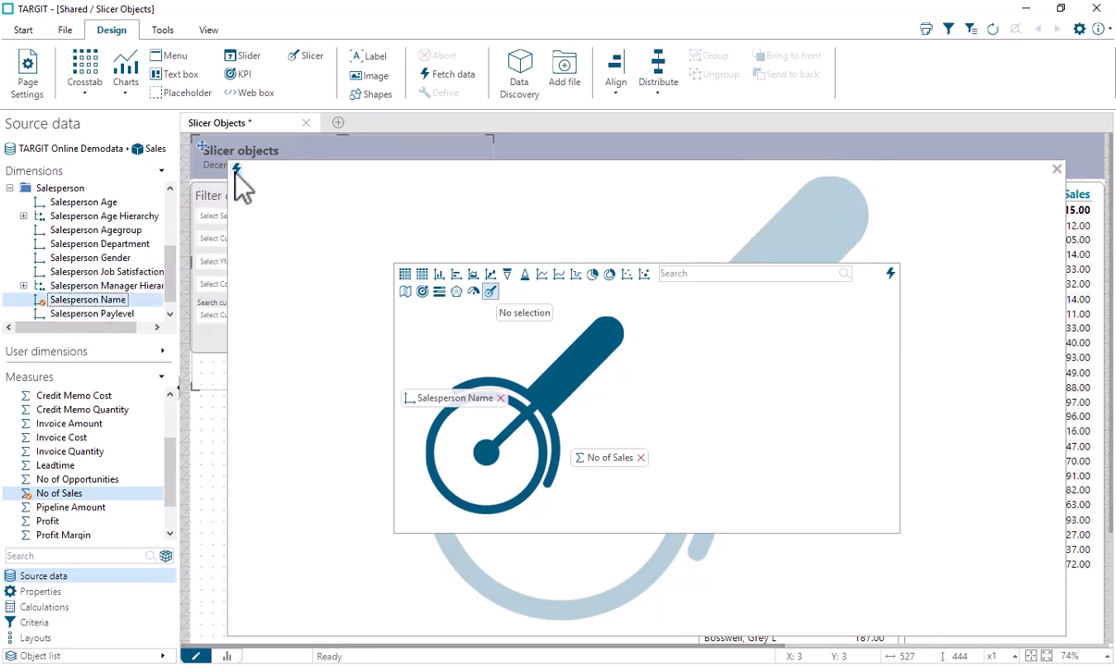
pyautogui.click(236, 170)
pyautogui.moveTo(212, 145); pyautogui.dragTo(371, 191)
pyautogui.moveTo(666, 436); pyautogui.dragTo(682, 635)
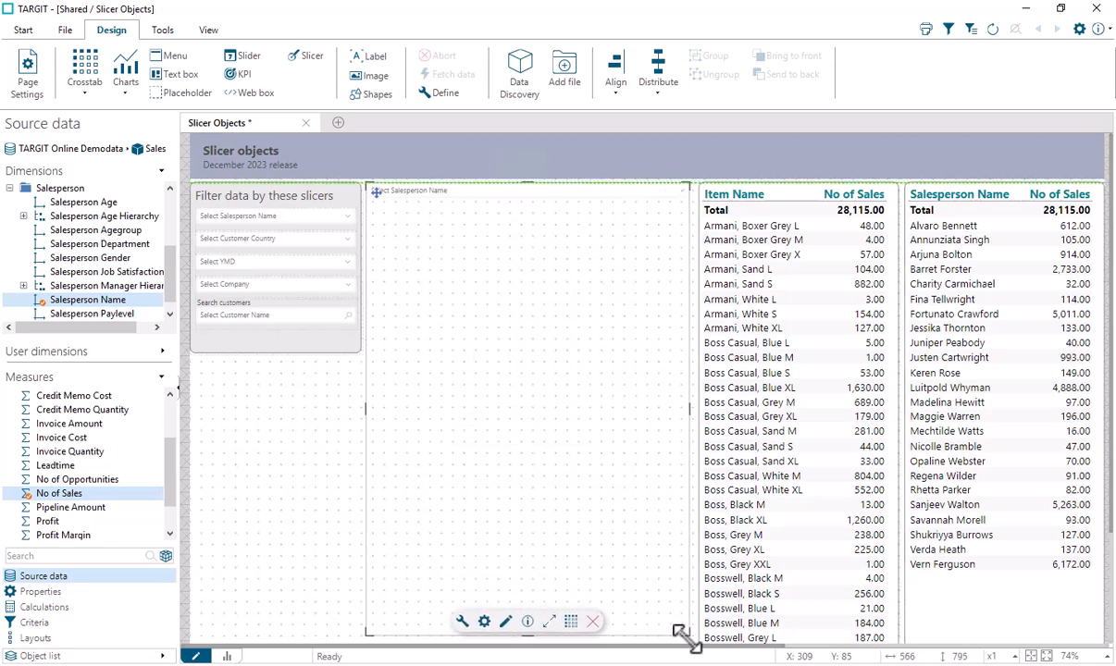
# Change the Salesperson Name slicer's type to List with vertical orientation
pyautogui.click(484, 621)
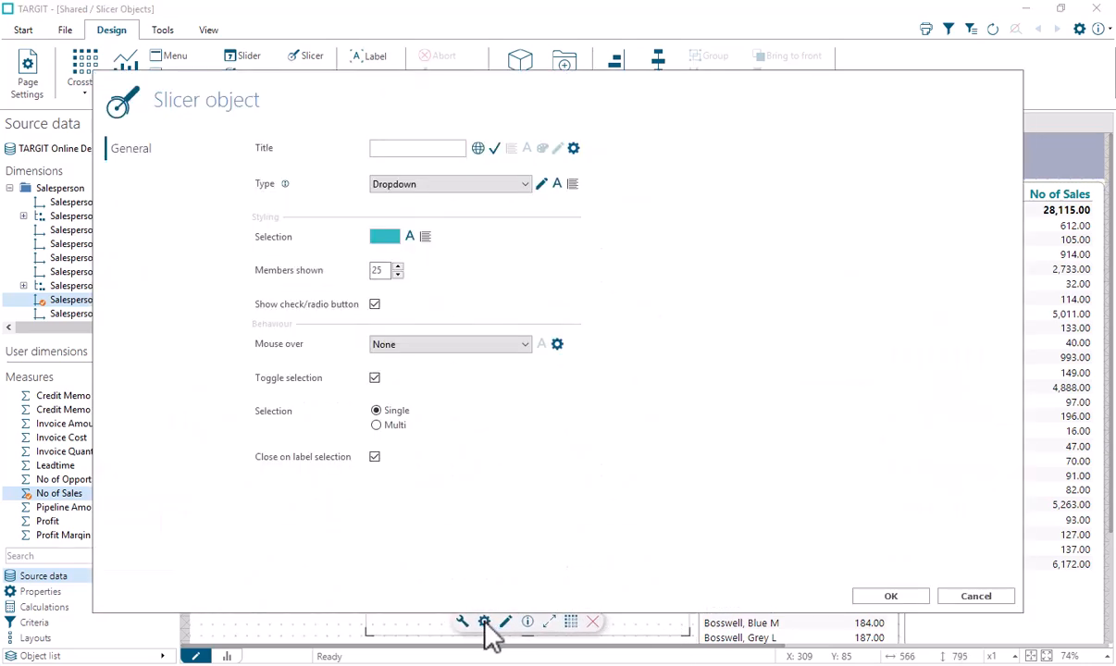
pyautogui.click(524, 184)
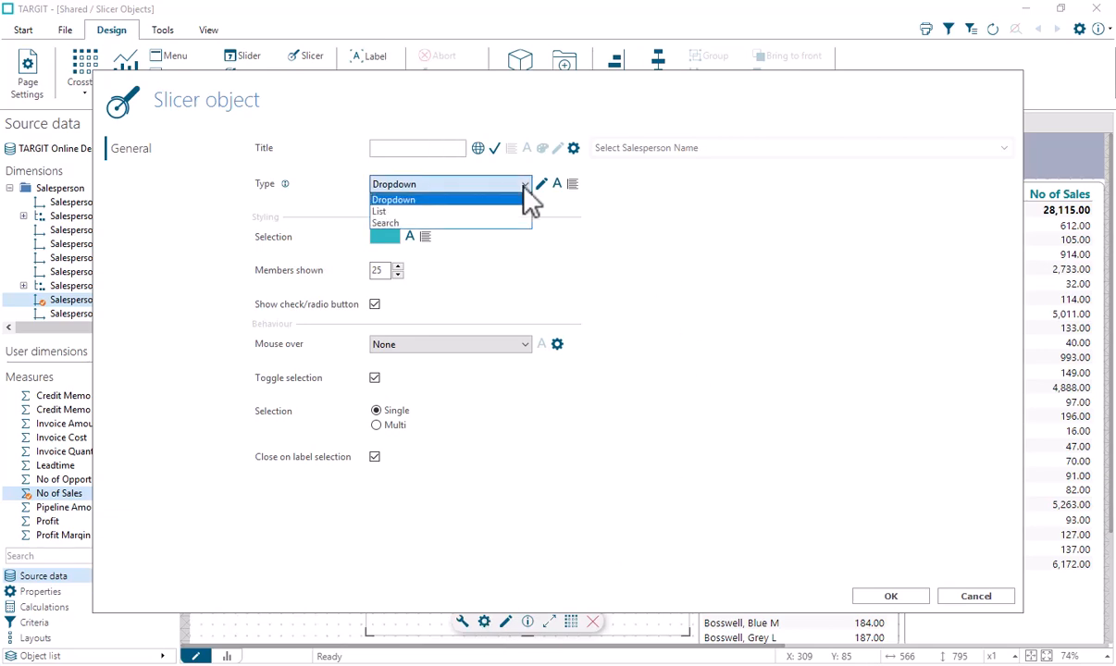
pyautogui.click(403, 212)
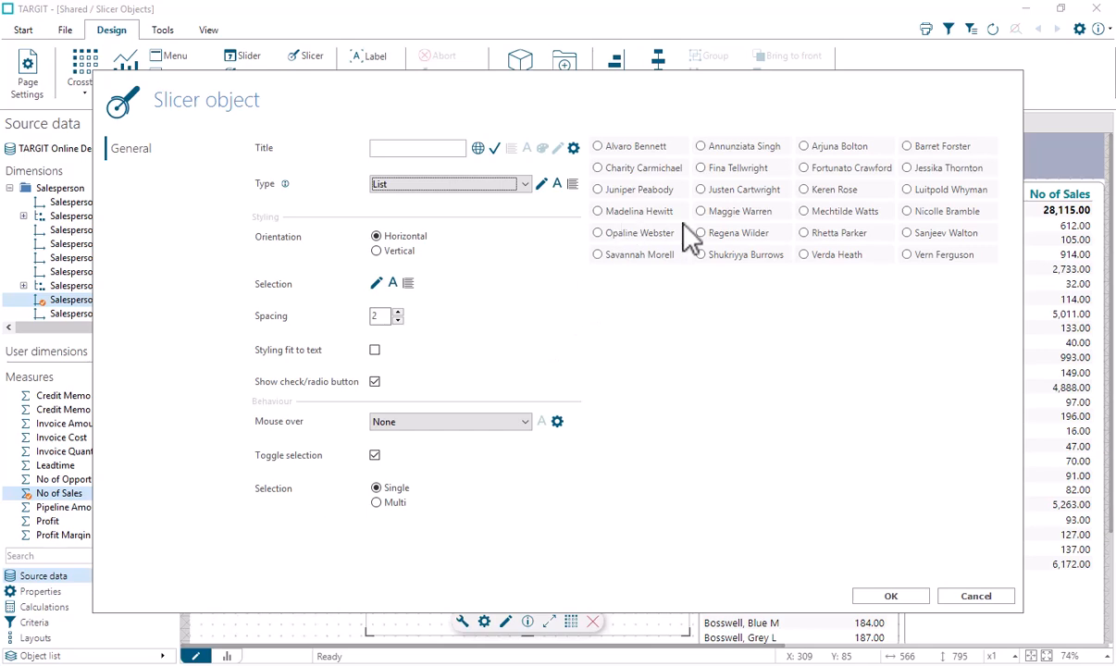
pyautogui.click(375, 251)
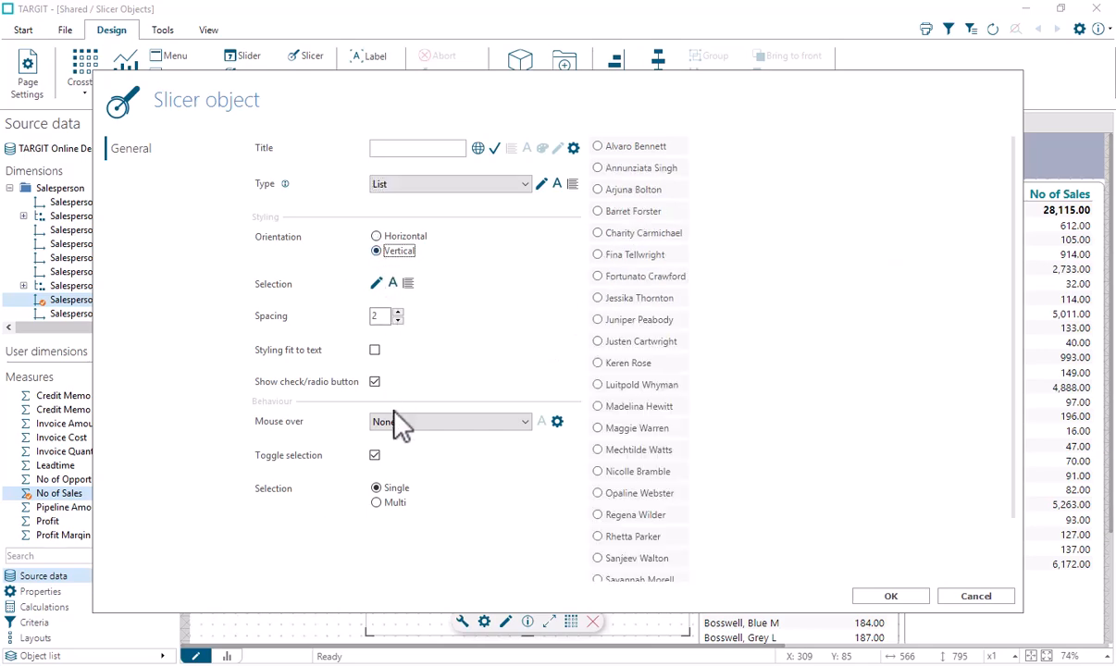
# Allow multi selection in the Salesperson Name list slicer and hide its check/radio buttons
pyautogui.click(376, 505)
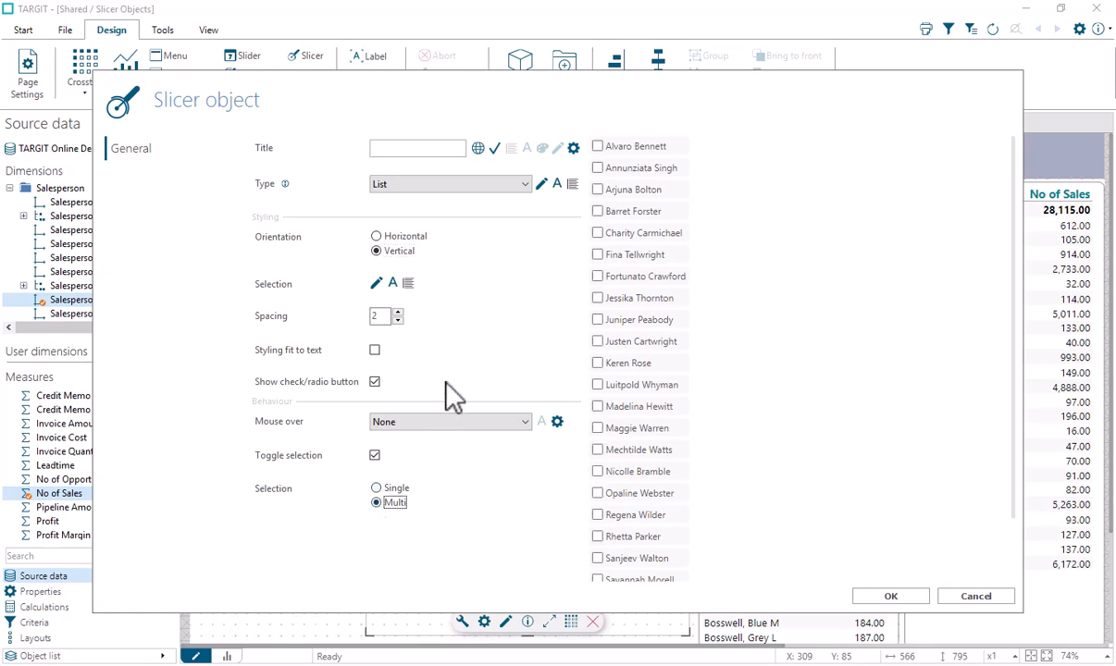
pyautogui.click(374, 382)
pyautogui.click(374, 382)
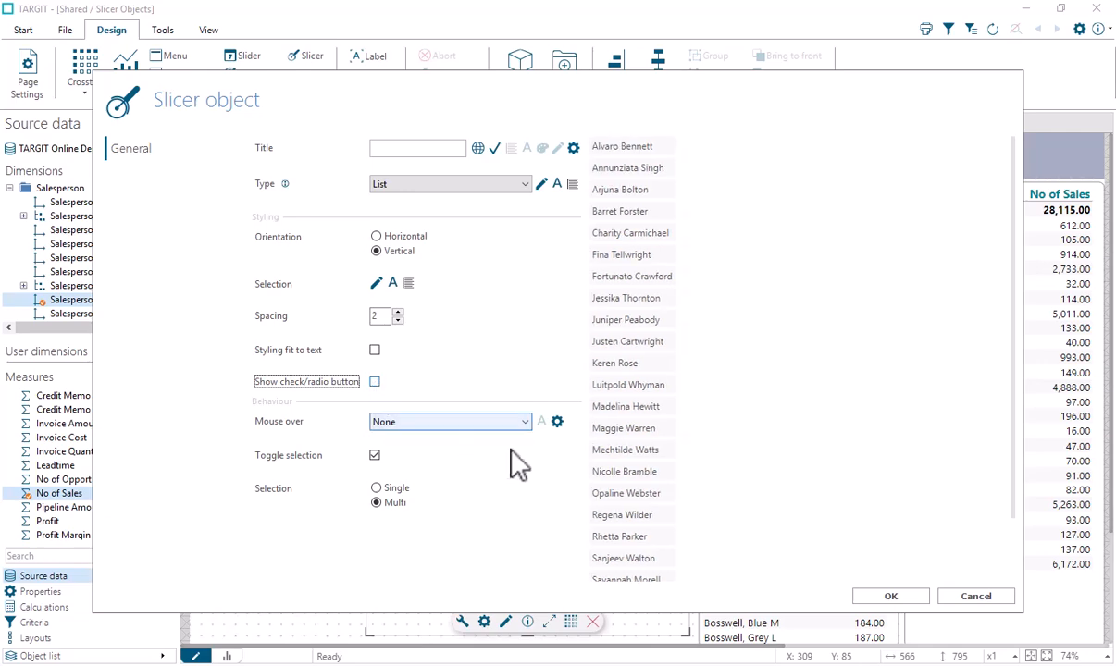
pyautogui.click(902, 597)
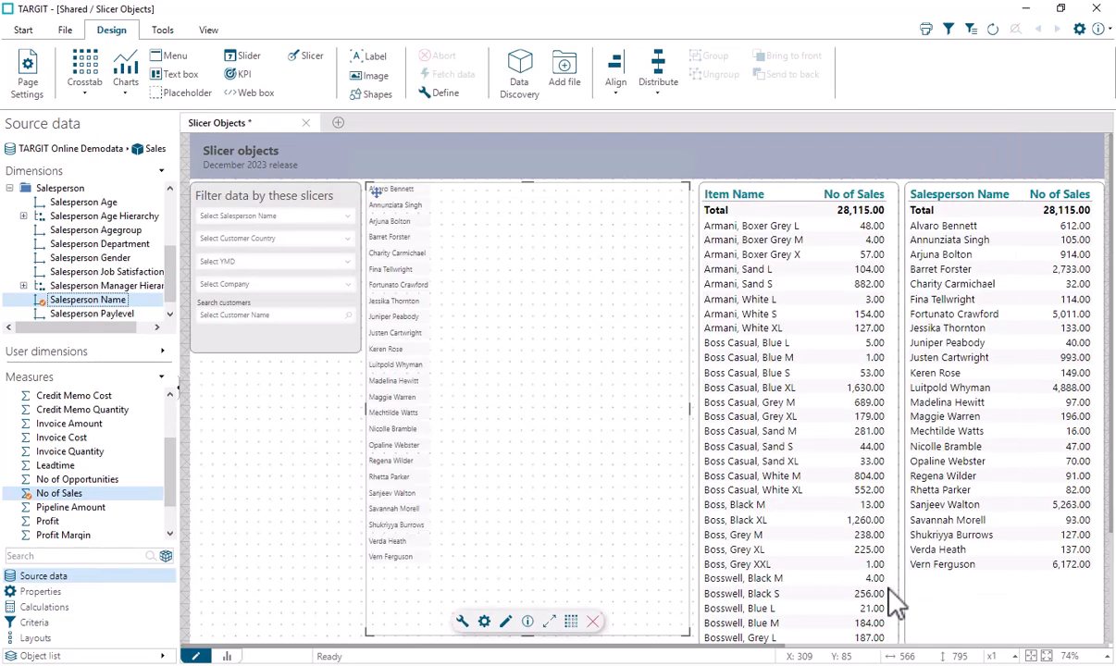
# Filter the report by the tenth, twelfth and fourteenth salespeople in the list slicer, and remove the twelfth from the selection
pyautogui.click(227, 655)
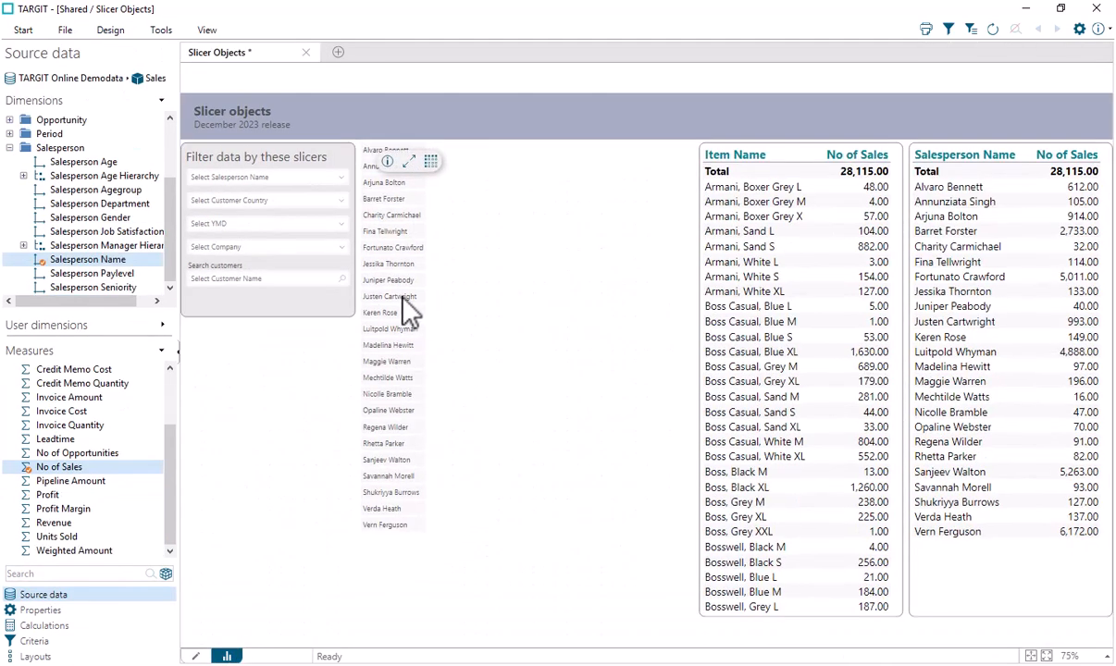
pyautogui.click(403, 296)
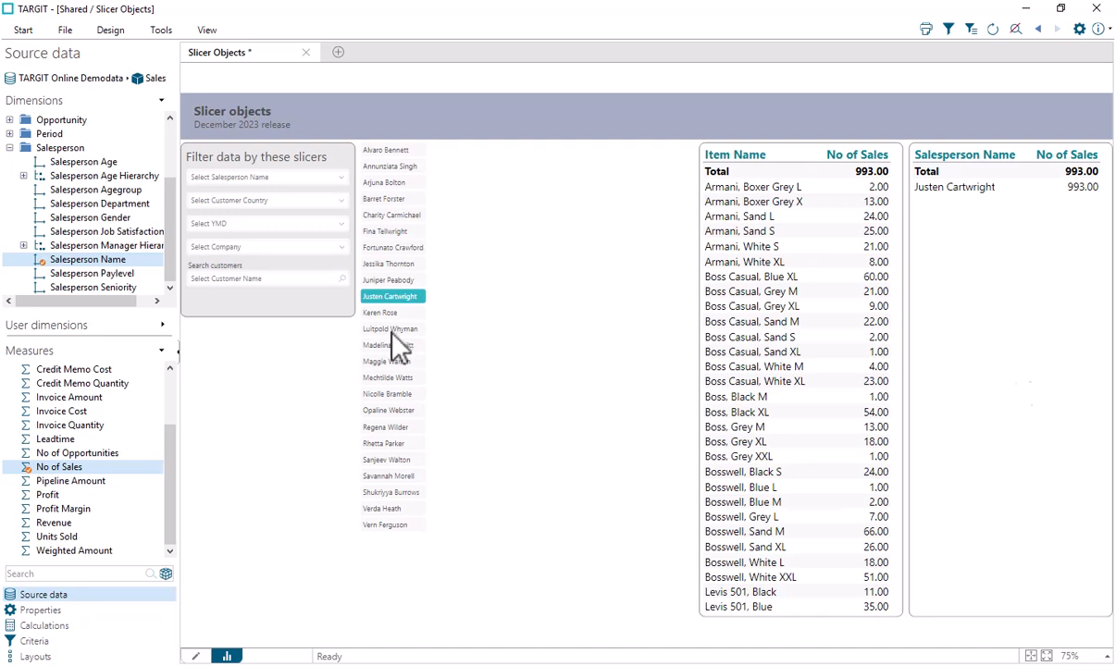
pyautogui.click(392, 329)
pyautogui.click(393, 360)
pyautogui.click(395, 333)
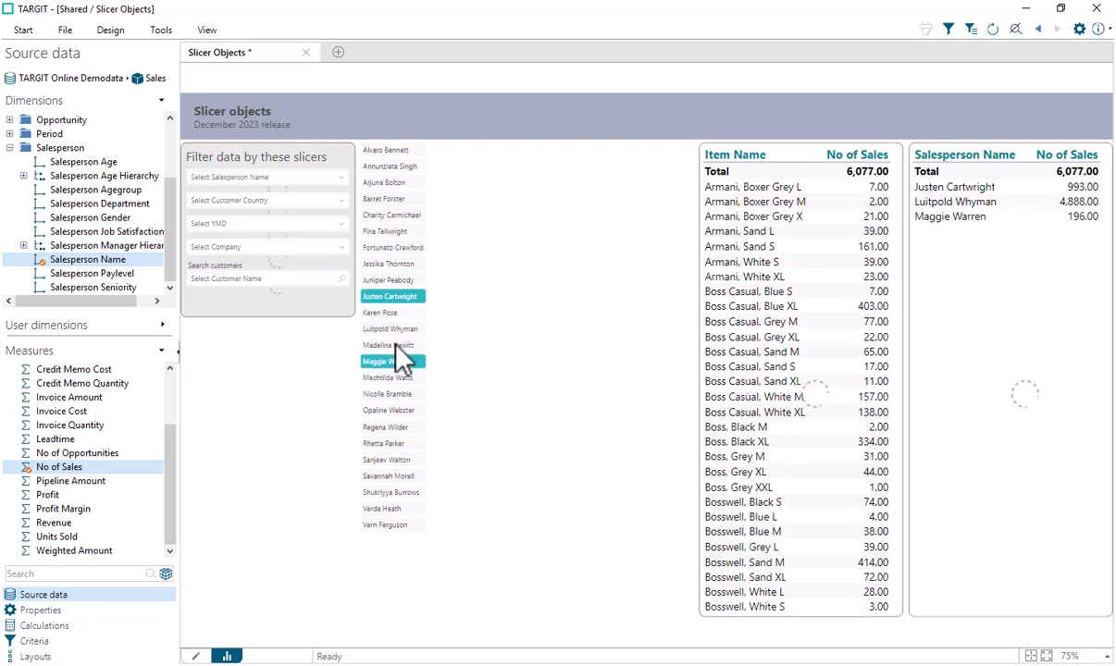
# Add the seventeenth salesperson to the list slicer's selection, and clear the slicer's whole selection
pyautogui.click(387, 411)
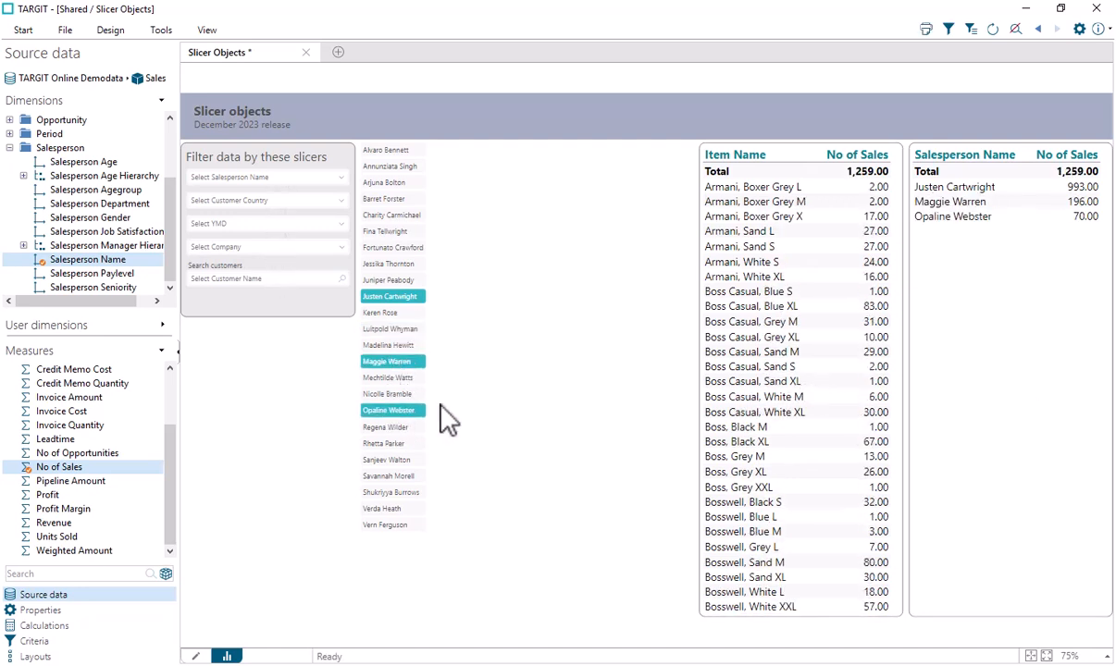
pyautogui.moveTo(384, 386)
pyautogui.click(430, 162)
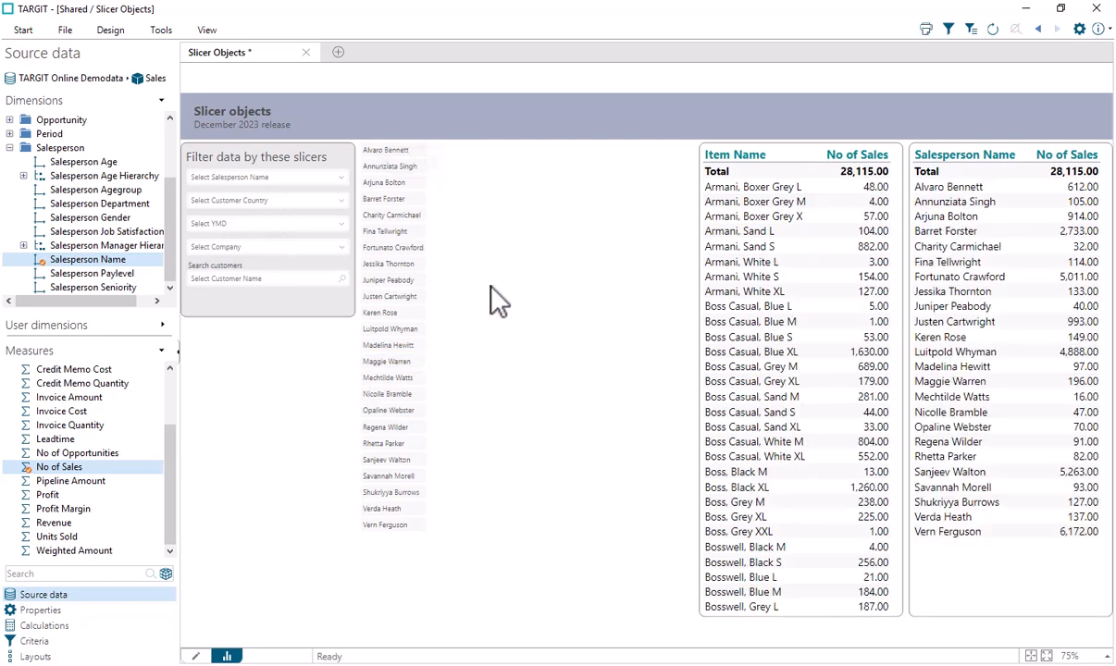
# Set the Salesperson Name list slicer's orientation to horizontal and reduce its height to about 210, keeping its width
pyautogui.click(197, 656)
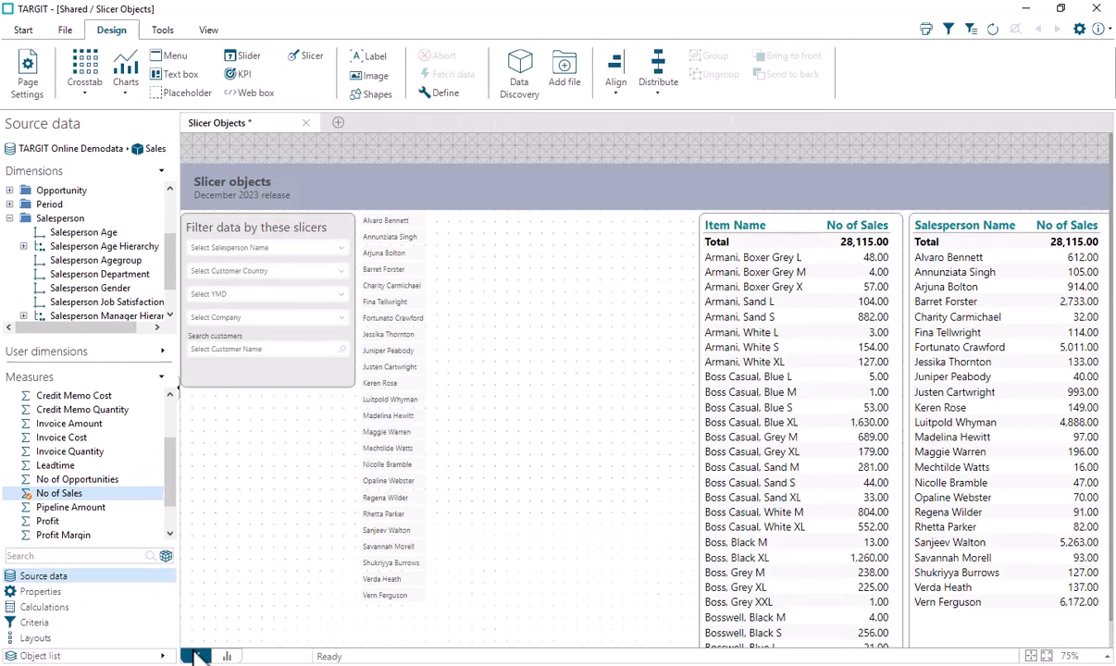
pyautogui.click(461, 431)
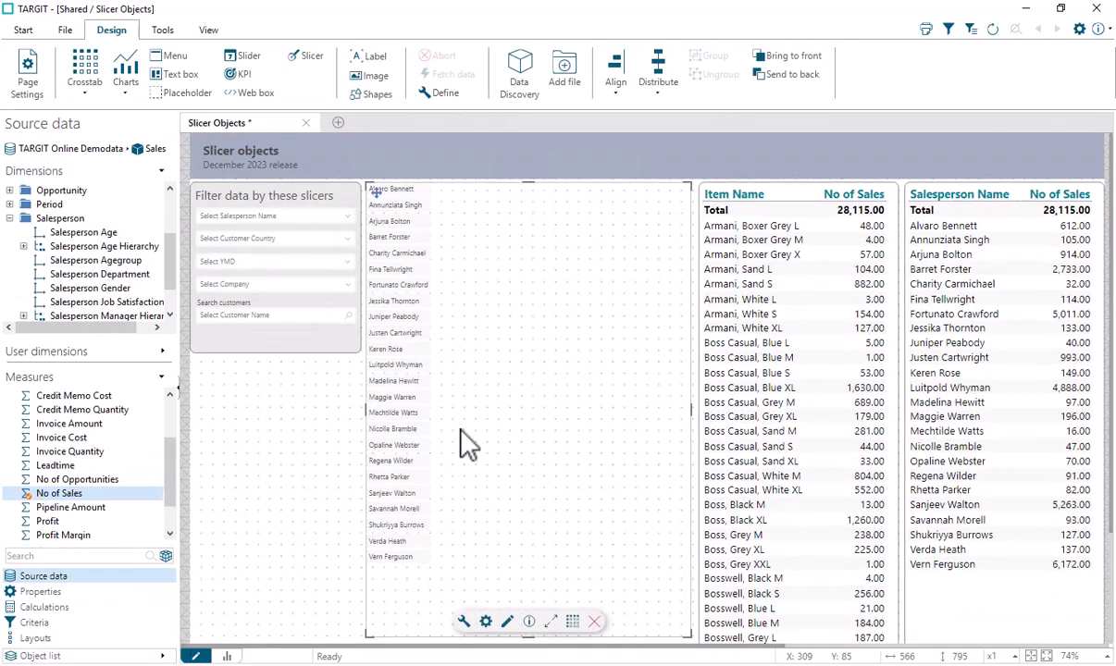
pyautogui.click(485, 622)
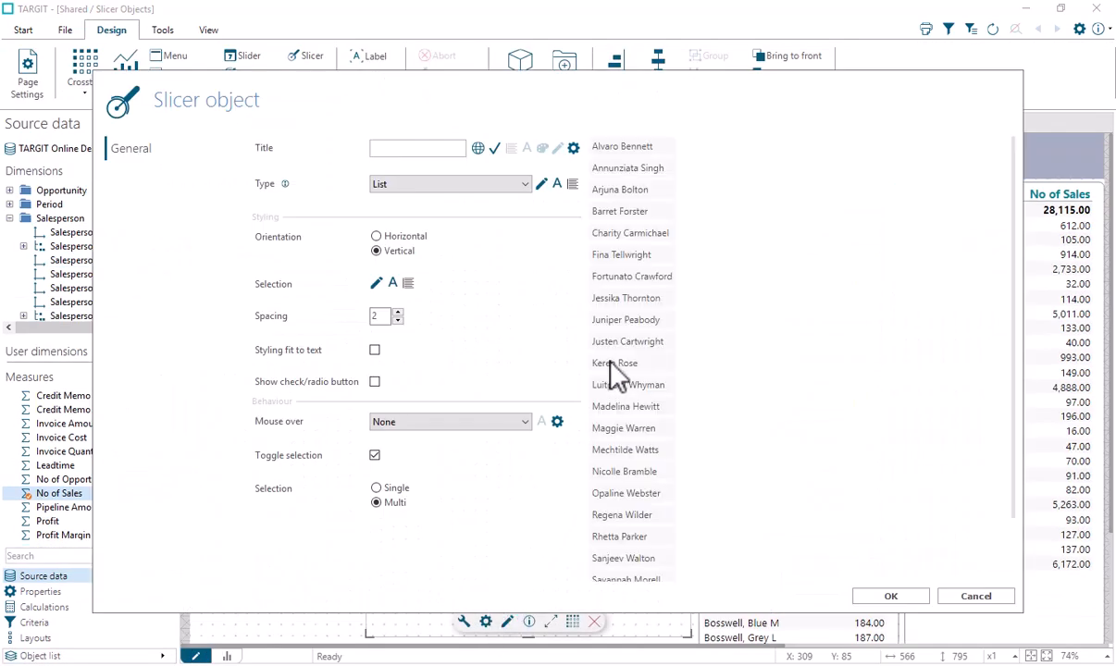
pyautogui.click(409, 239)
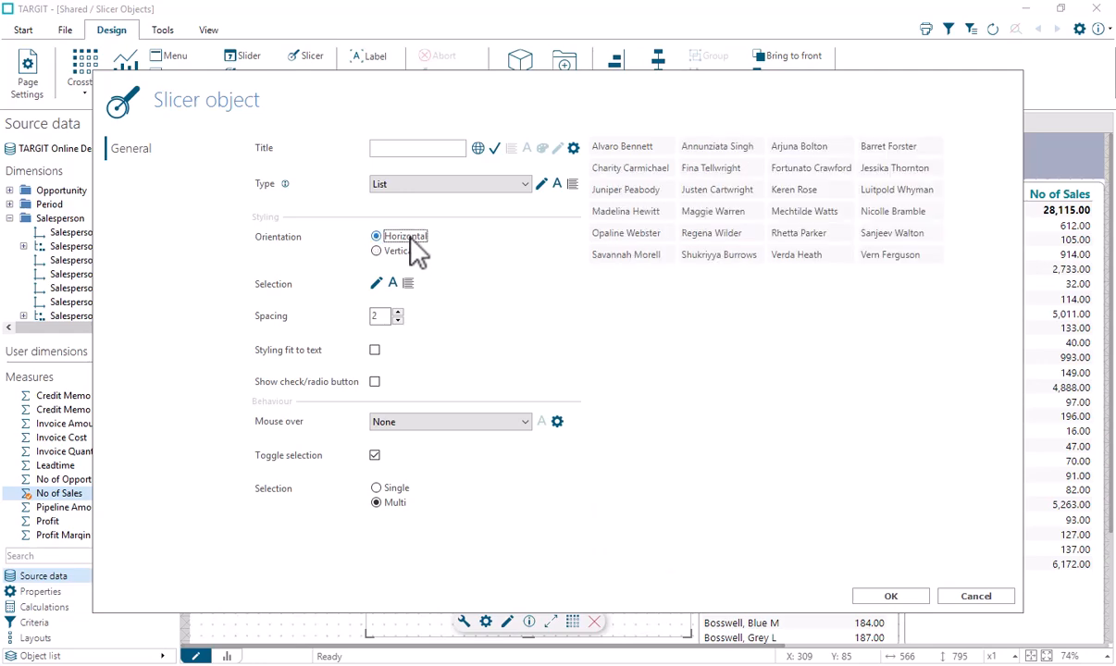
pyautogui.click(893, 597)
pyautogui.moveTo(528, 636); pyautogui.dragTo(516, 302)
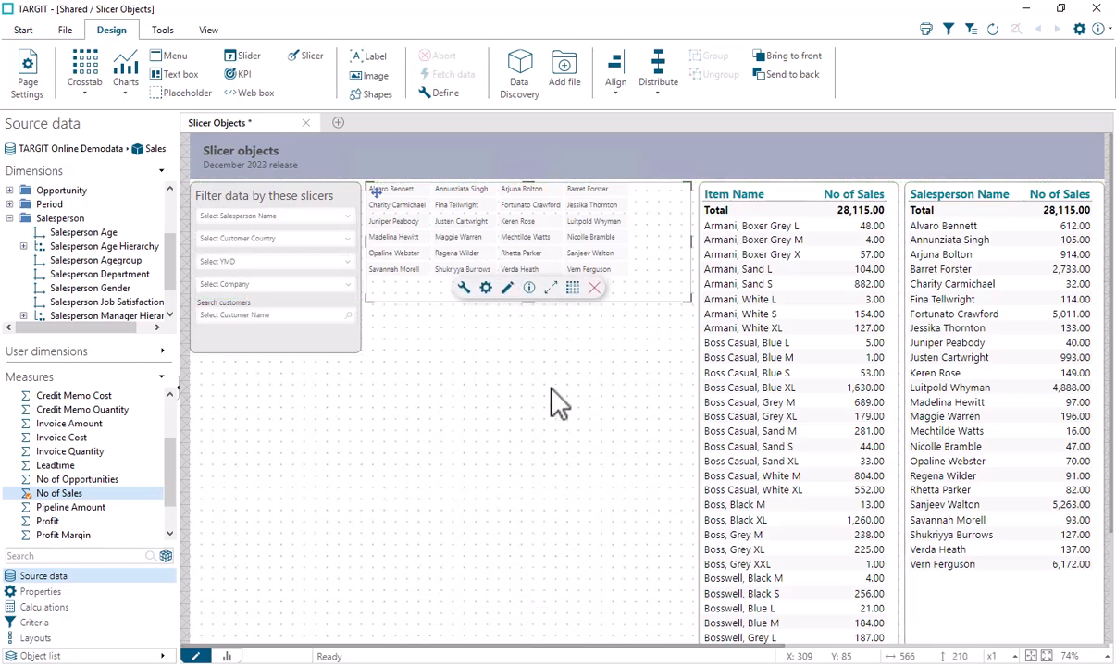
# Outside design mode, filter the report by the tenth, twelfth, twentieth and nineteenth salespeople in the horizontal list slicer
pyautogui.click(227, 656)
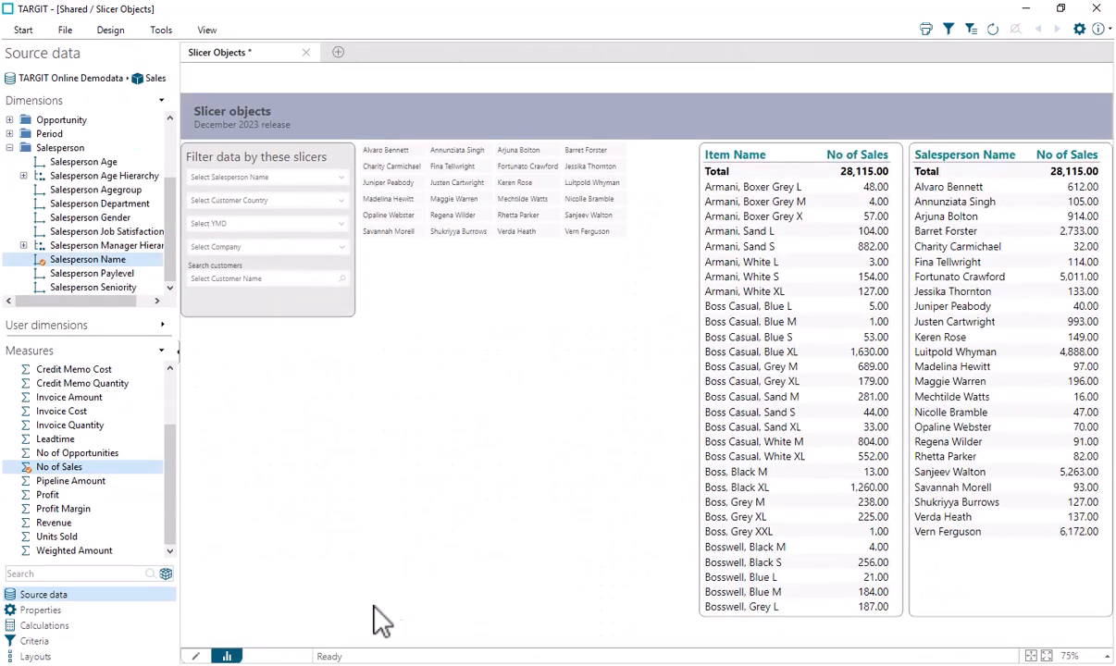
pyautogui.click(460, 183)
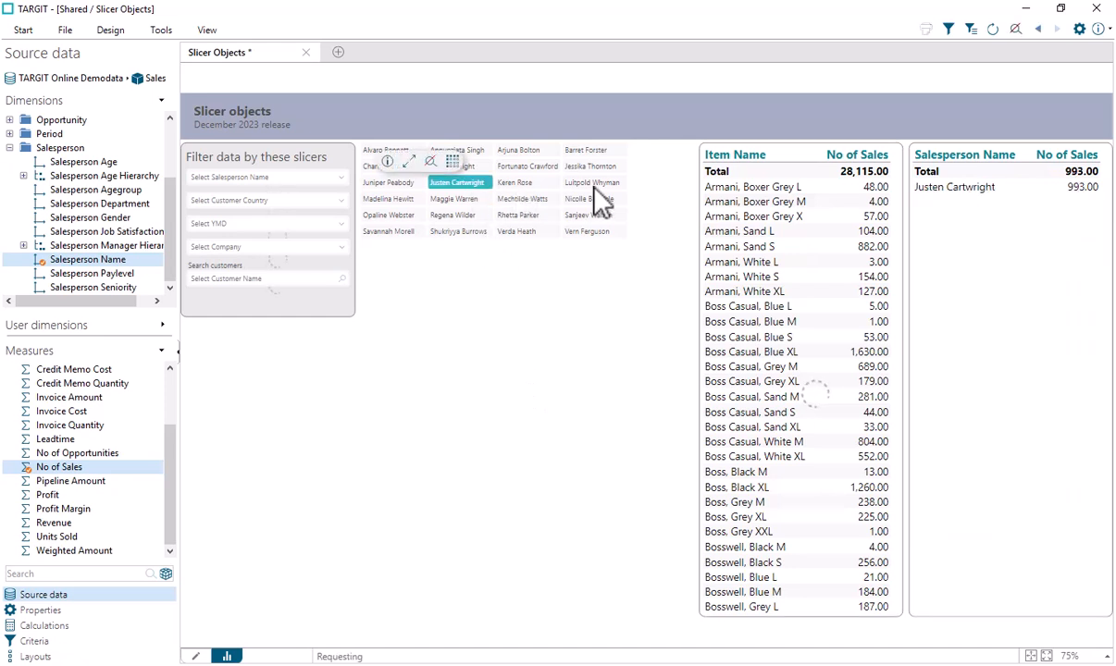
pyautogui.click(600, 183)
pyautogui.click(592, 215)
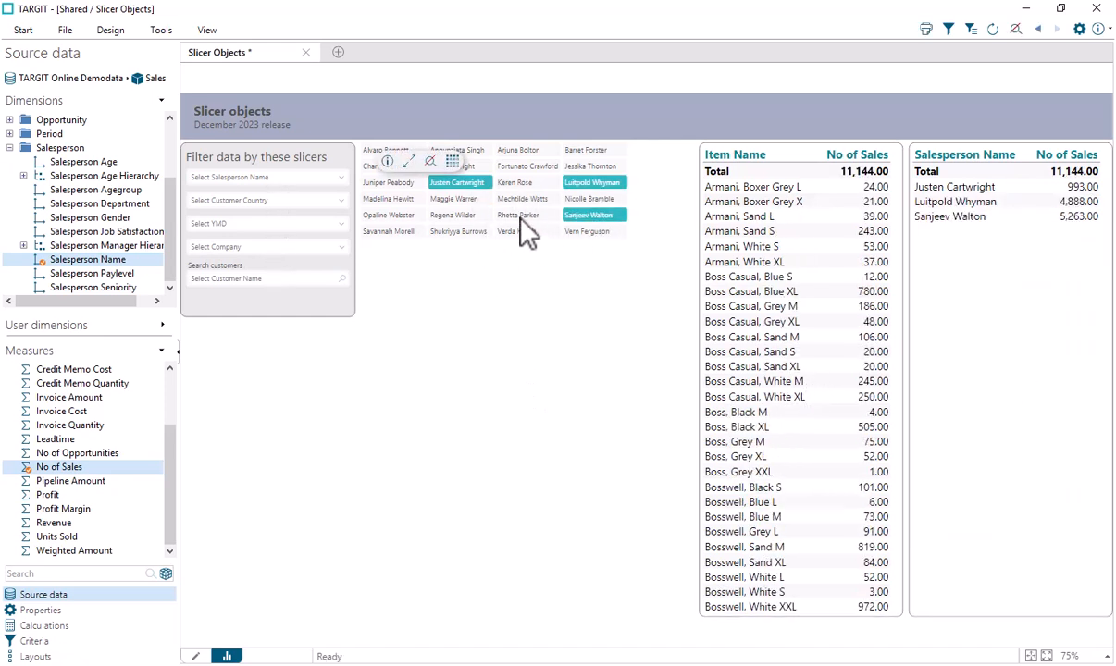
pyautogui.click(519, 215)
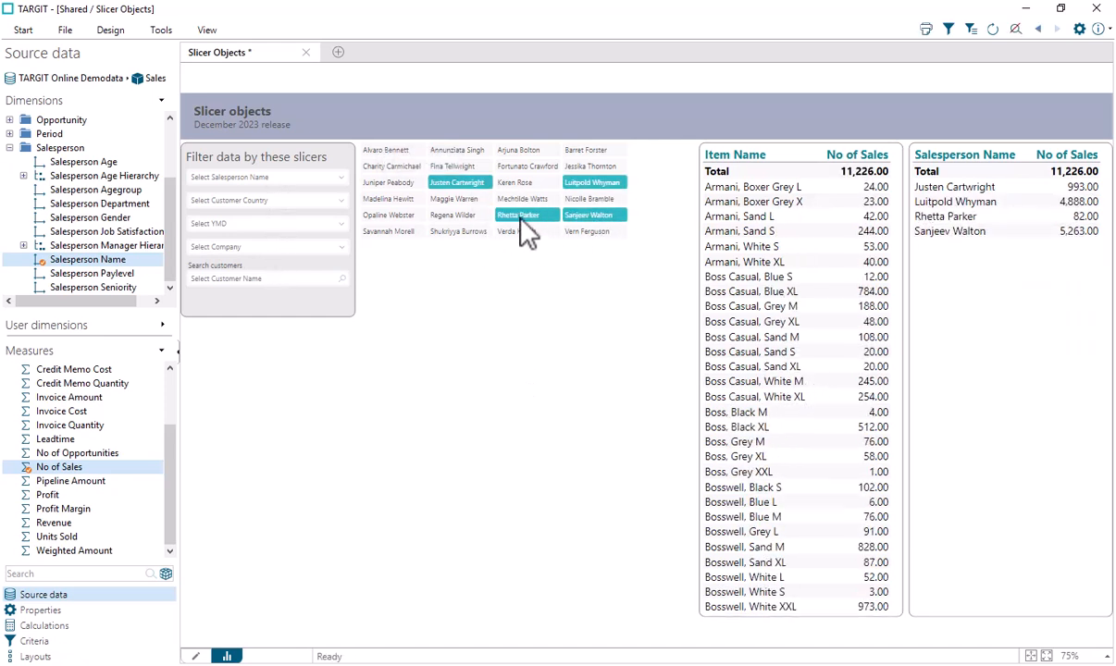